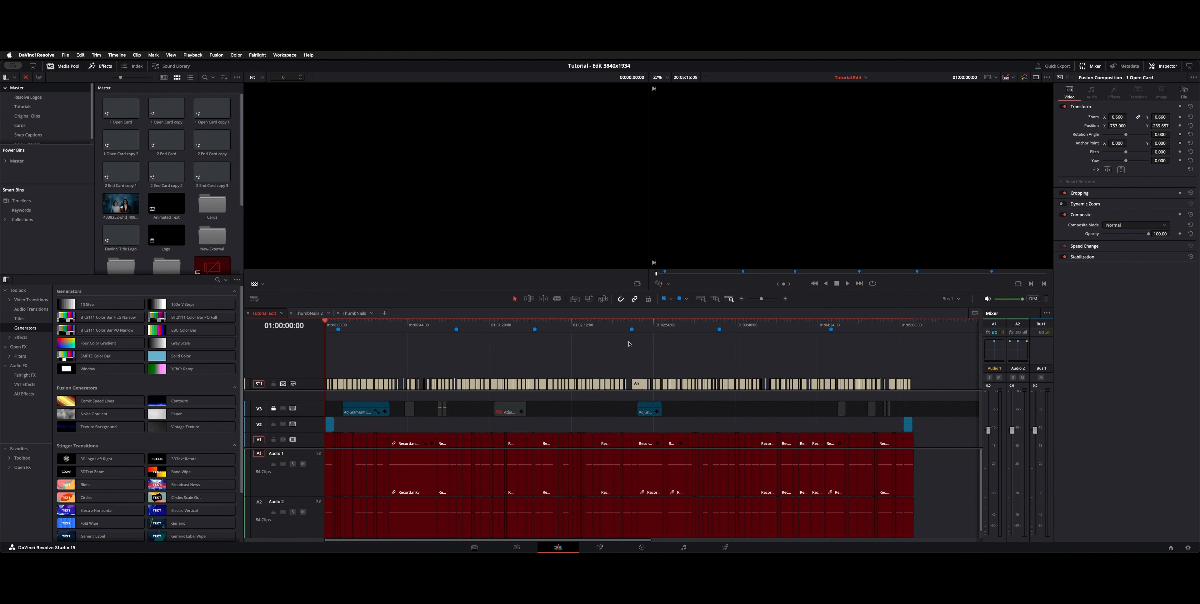
Step: Delete all the old Record.mkv clips from video track V1 and audio tracks A1 and A2
scroll(629, 345, down, 1)
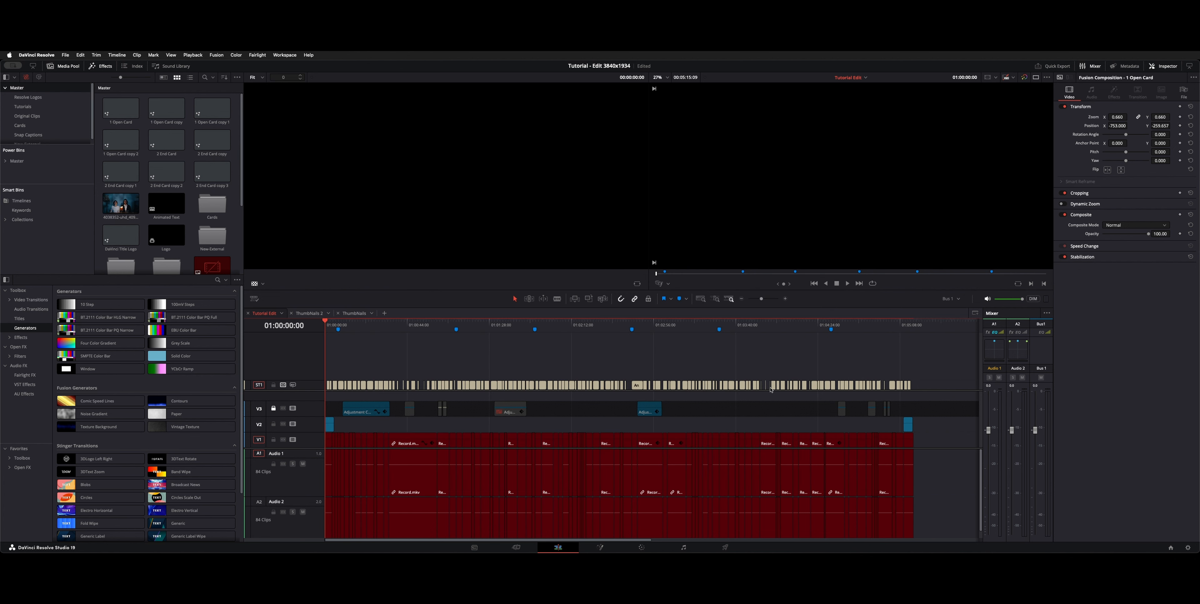
click(900, 478)
click(932, 489)
scroll(932, 488, down, 3)
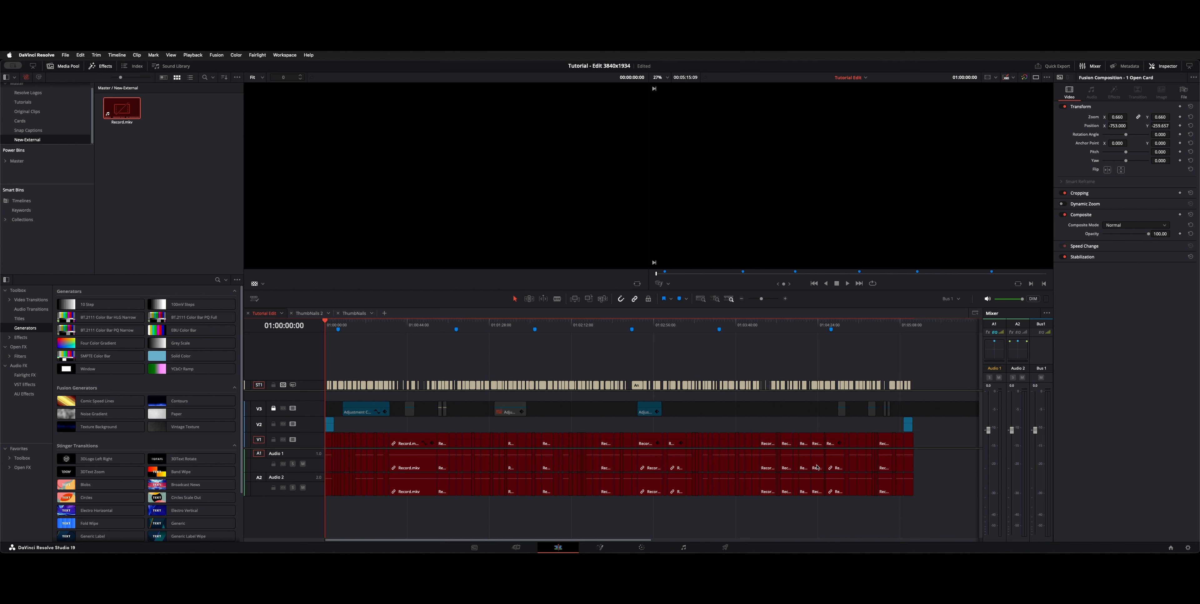
drag(941, 520, 178, 450)
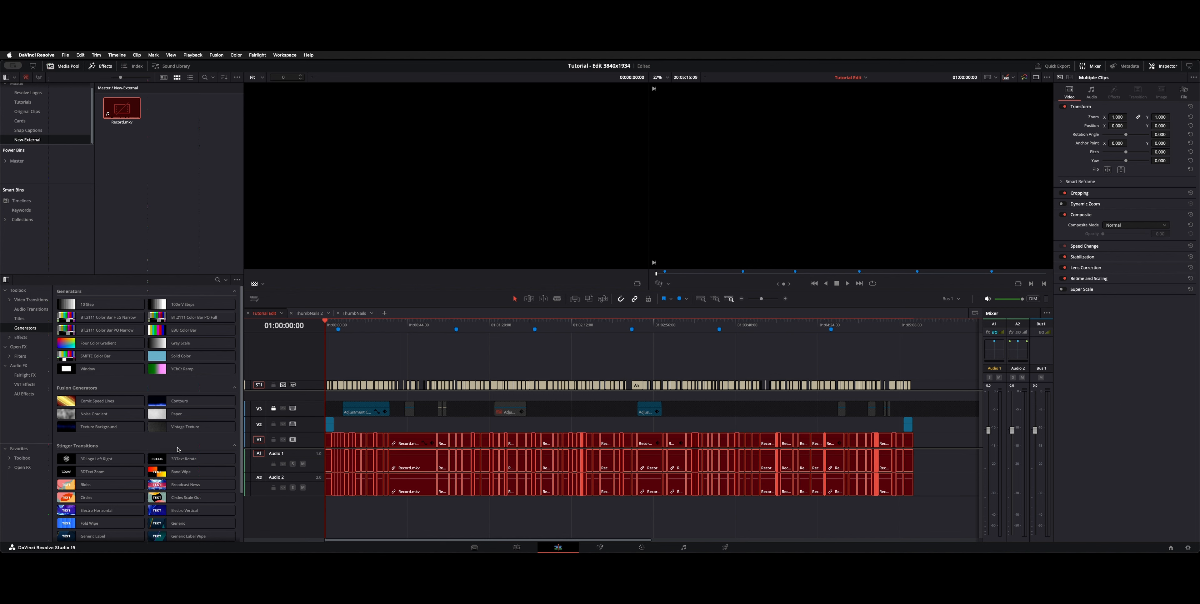
key(BackSpace)
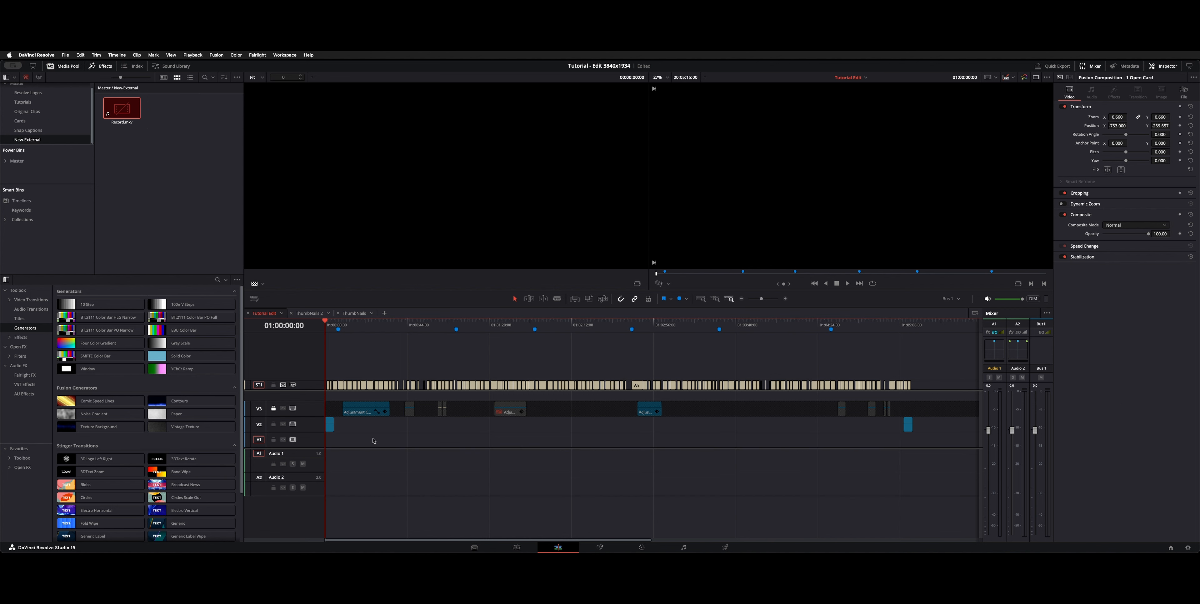
Step: Delete all the subtitle clips from the subtitle track and clear every marker from the timeline
key(super+equal)
key(super+minus)
drag(959, 375, 292, 388)
key(BackSpace)
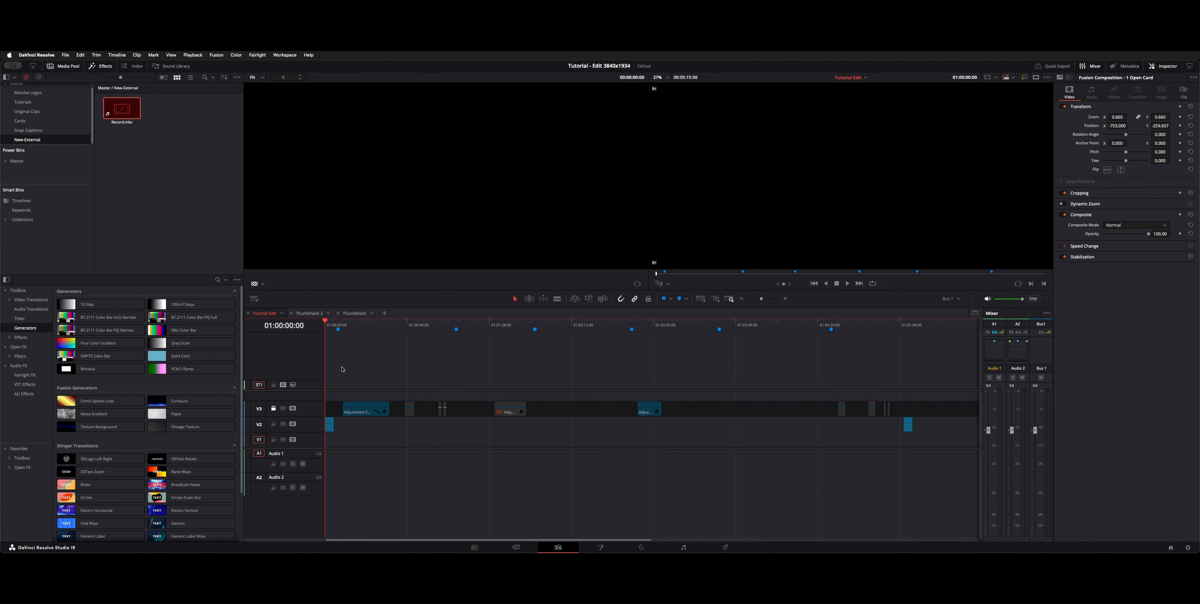
right_click(377, 327)
click(420, 363)
Step: Unlock video track V3 and disable the two adjustment clips on it that are still enabled
click(274, 409)
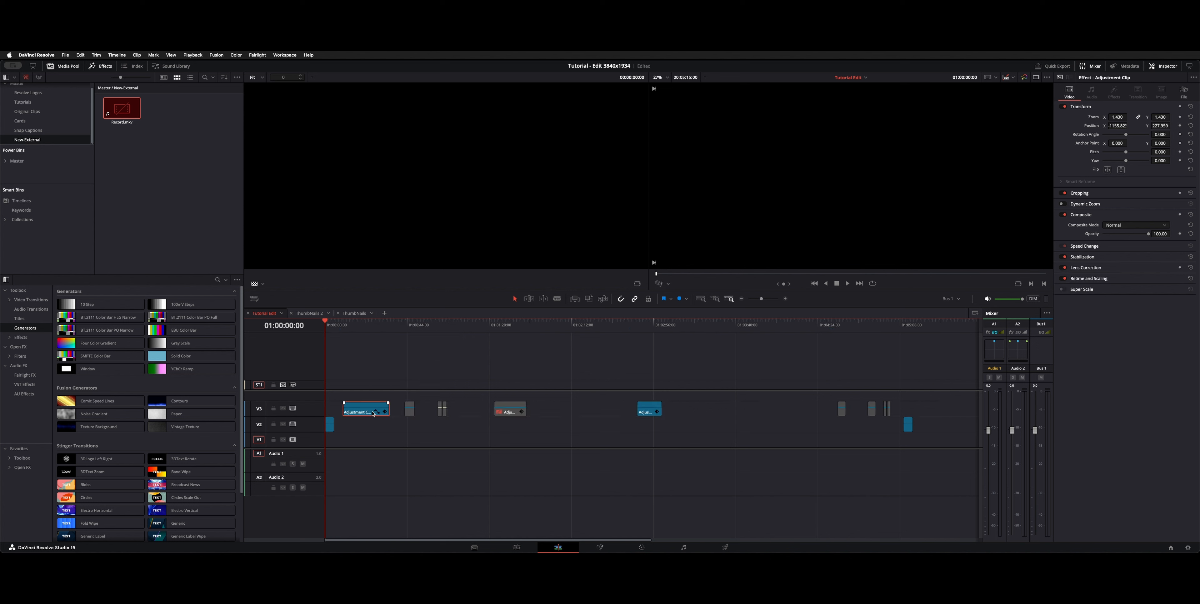
click(651, 410)
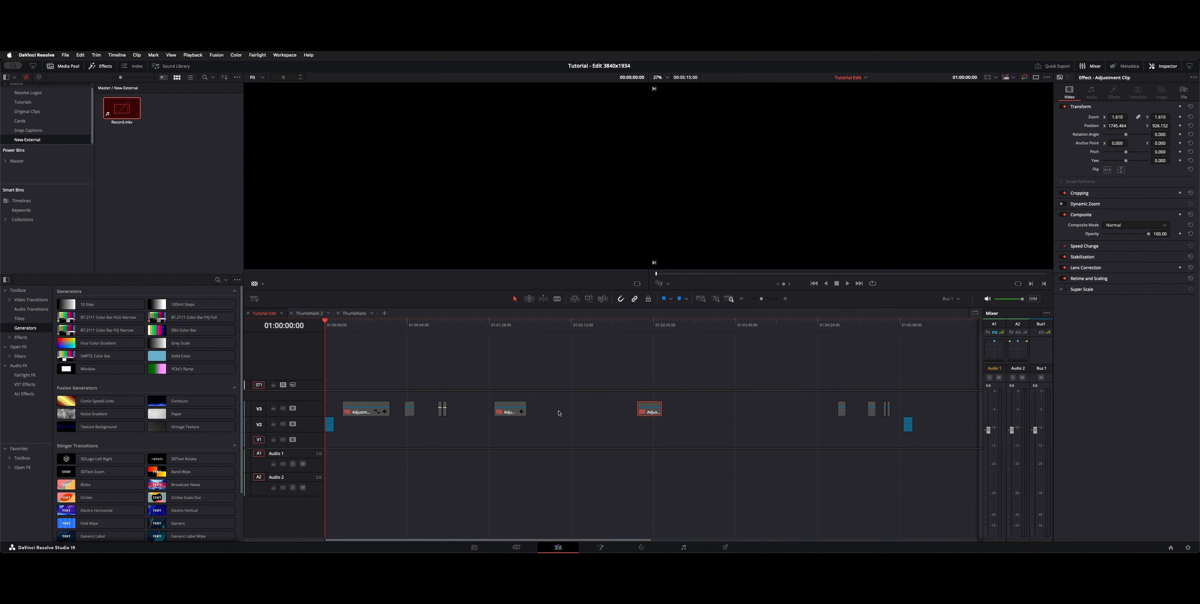
click(327, 428)
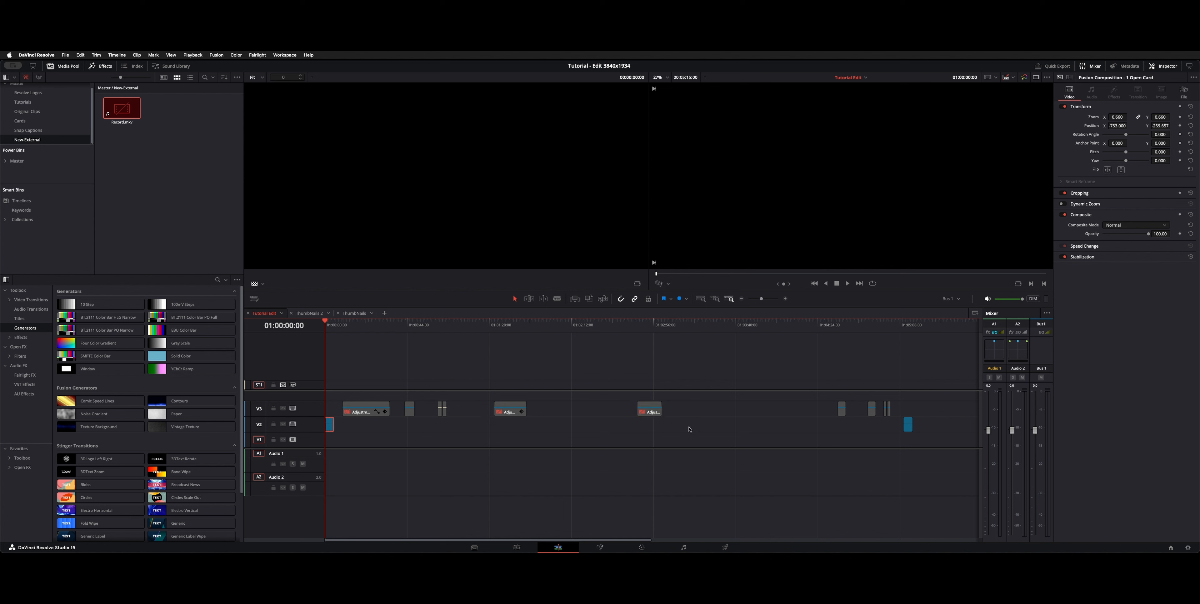
Step: Disable video track V1 and remove the offline Record.mkv clip from the New-External bin
click(294, 440)
double_click(129, 107)
key(Delete)
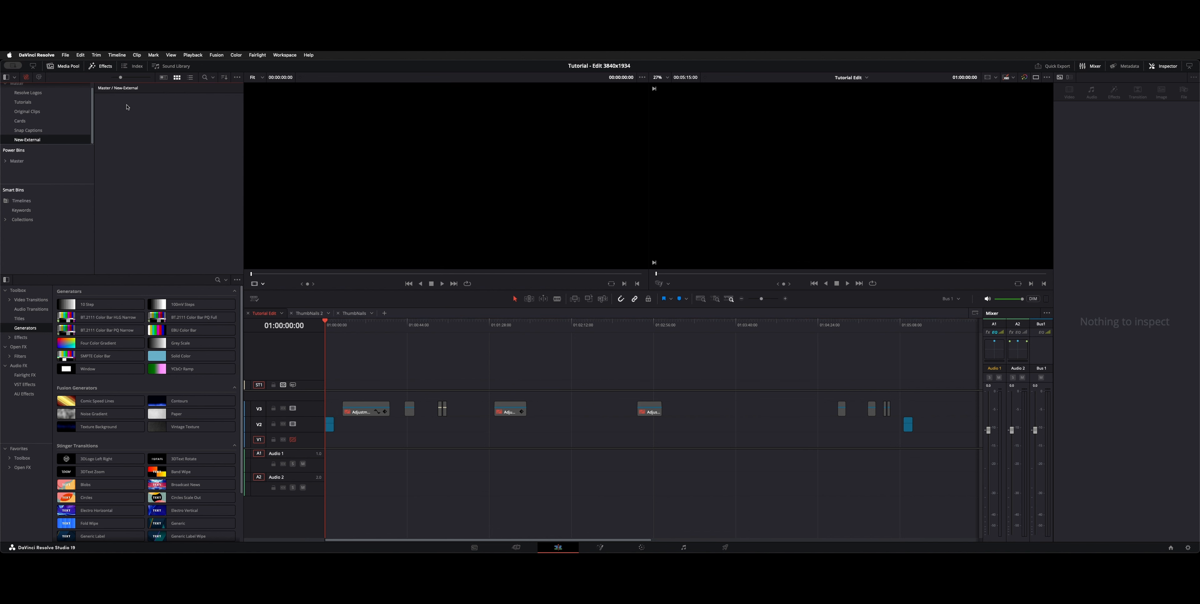
Step: Bring the Offline Ref.mkv recording into the New-External bin
right_click(127, 108)
click(182, 223)
click(28, 131)
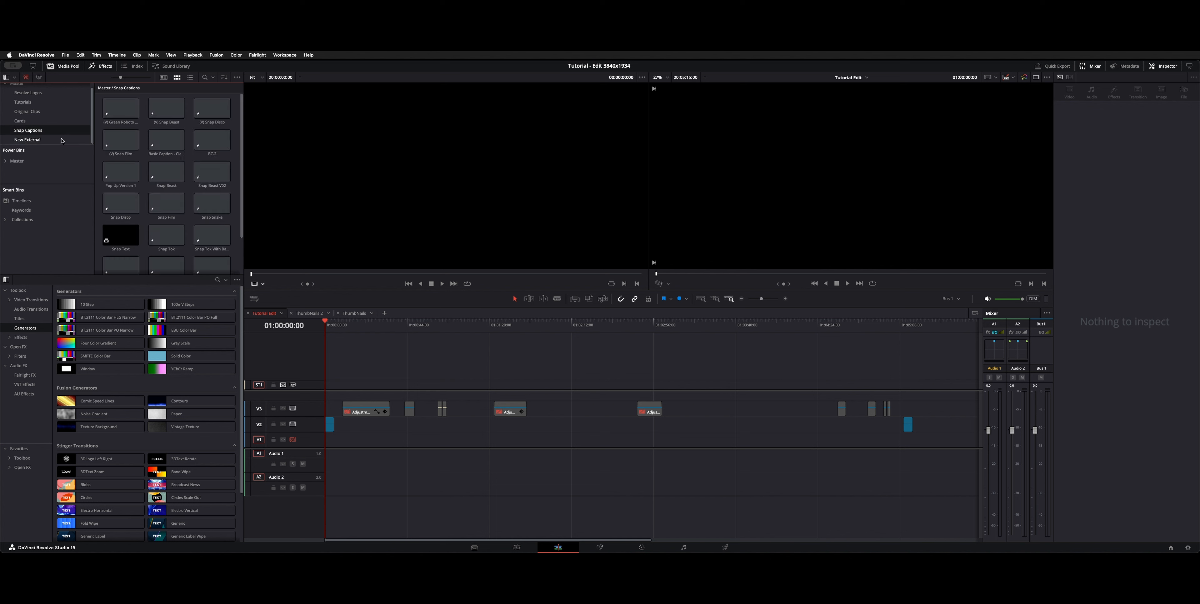
click(27, 140)
right_click(136, 144)
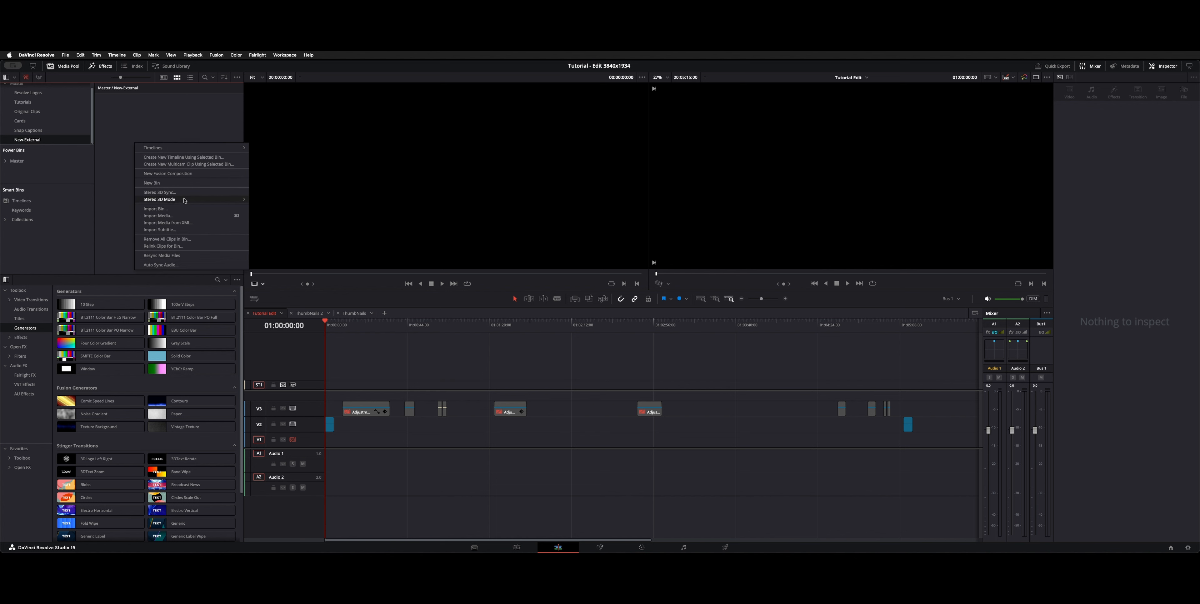
click(174, 252)
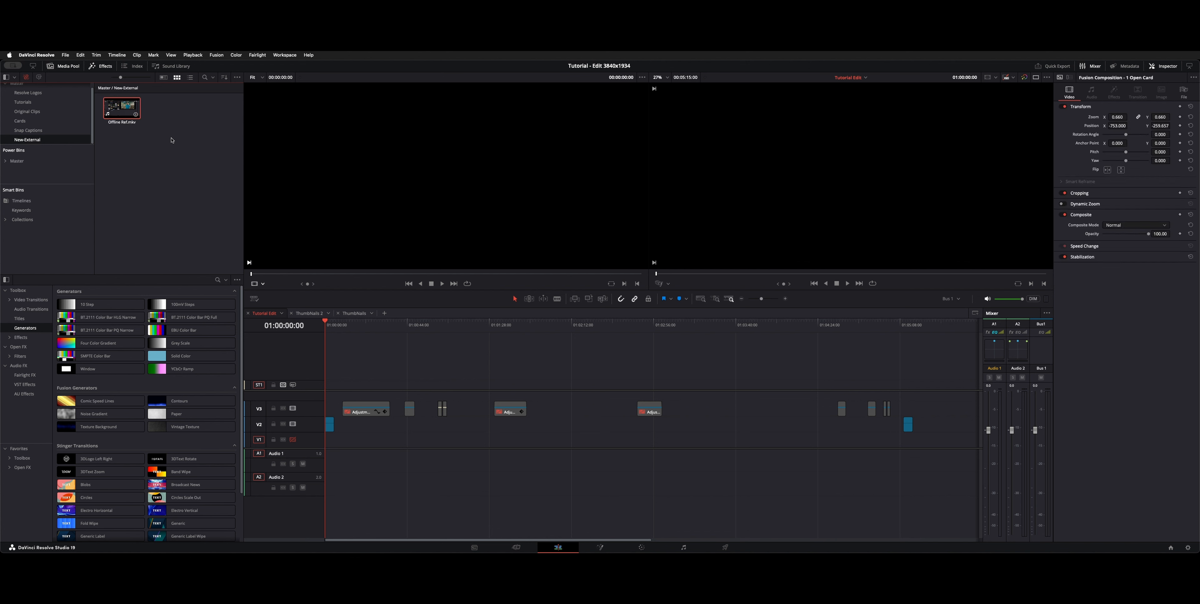
Step: Re-enable track V1, turn on auto track selection for A1 and A2, and insert Offline Ref.mkv at the timeline's start
click(126, 107)
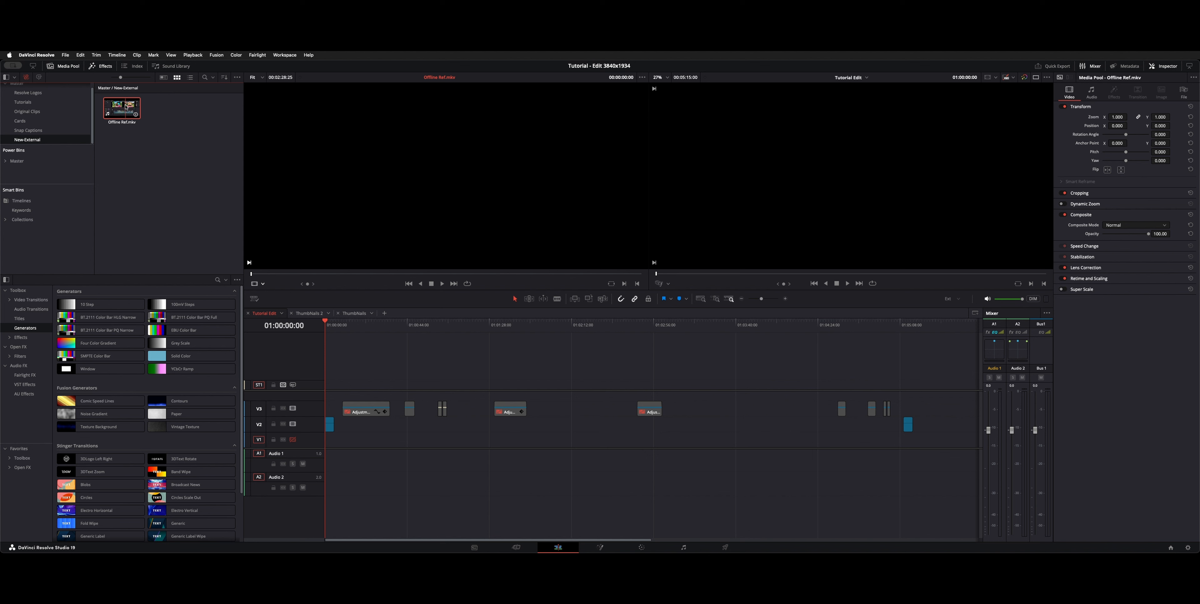
click(292, 440)
click(283, 463)
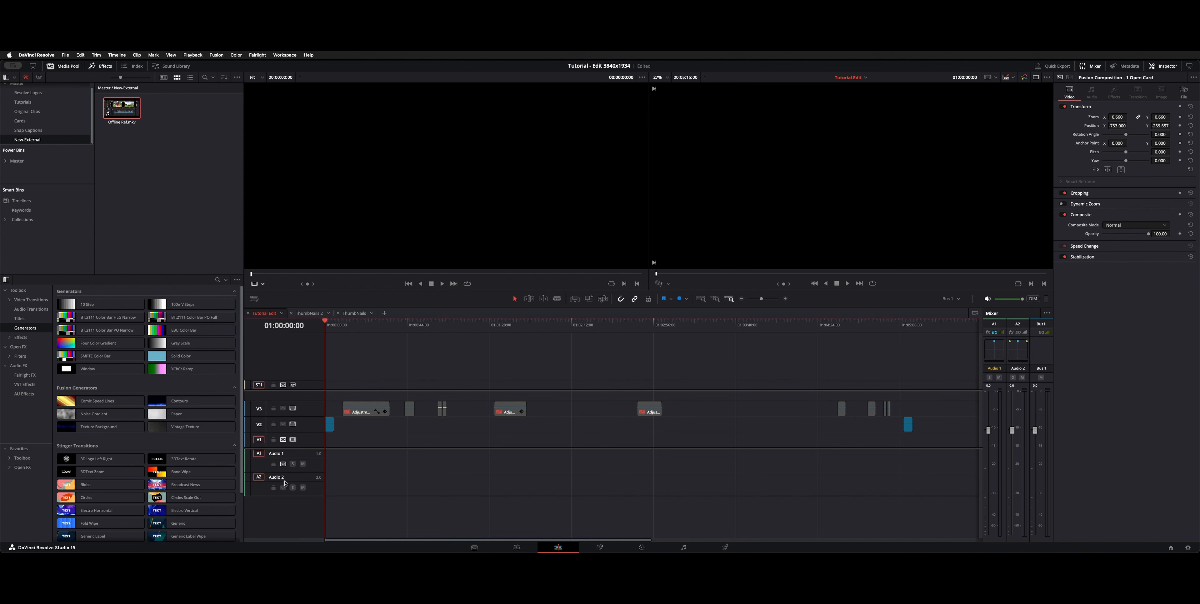
click(283, 487)
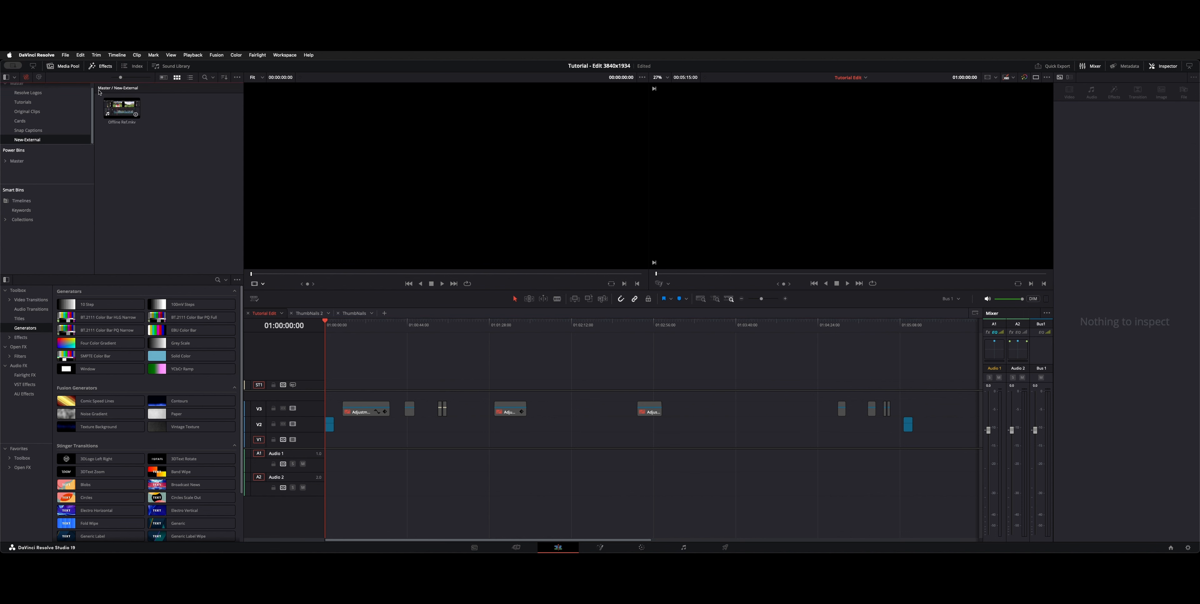
click(117, 109)
key(F9)
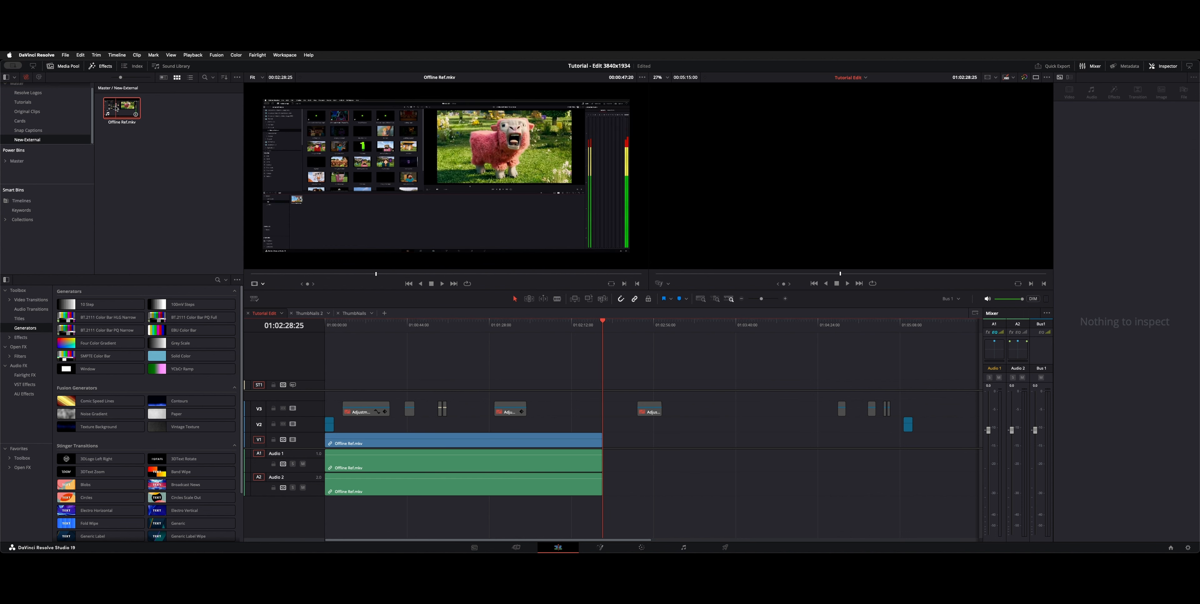
Step: Scrub the placed Offline Ref.mkv clip, check the Audio 1 track, and return to the start of the timeline
drag(527, 321, 422, 323)
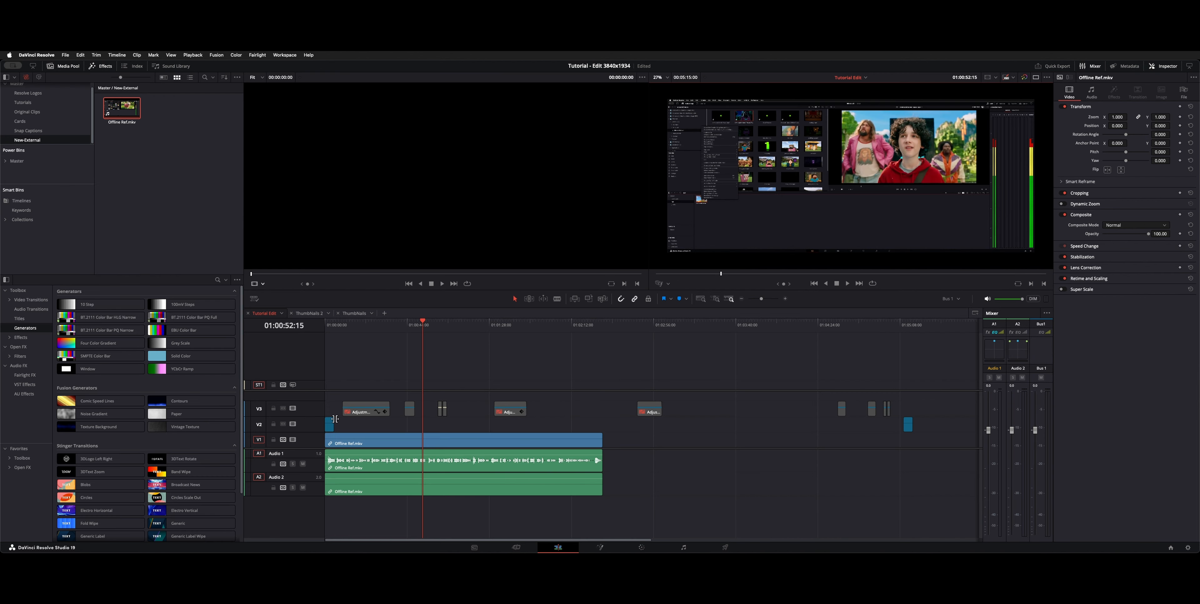
click(313, 470)
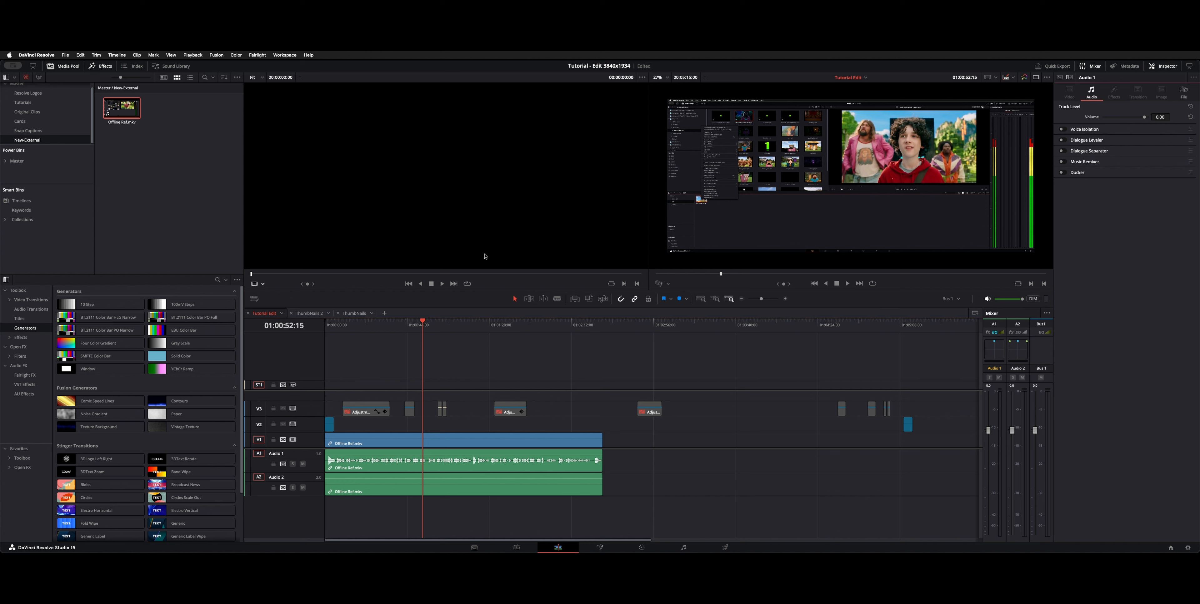
click(415, 326)
key(Home)
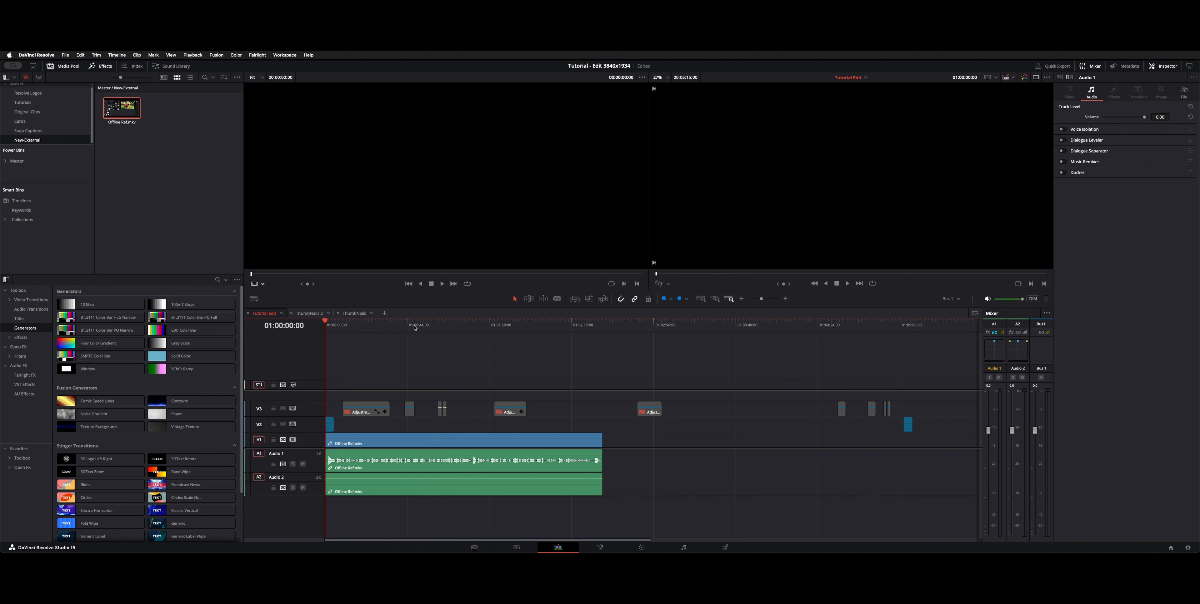
key(shift+z)
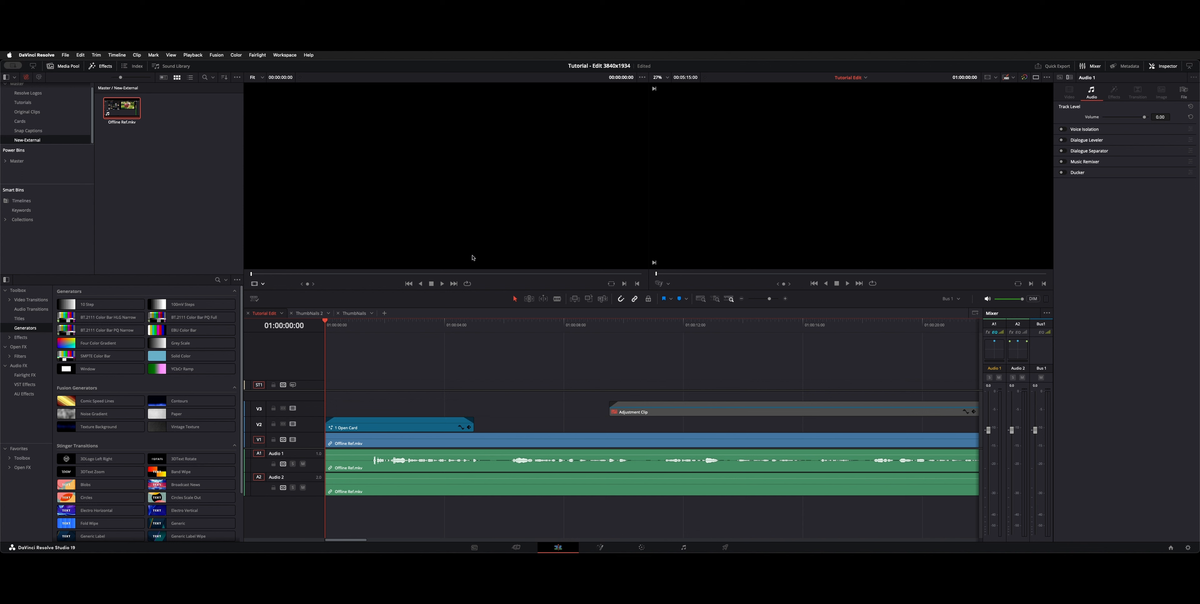
Step: Look up which commands are assigned to the number keys in the keyboard customization, and close it
key(alt+super+k)
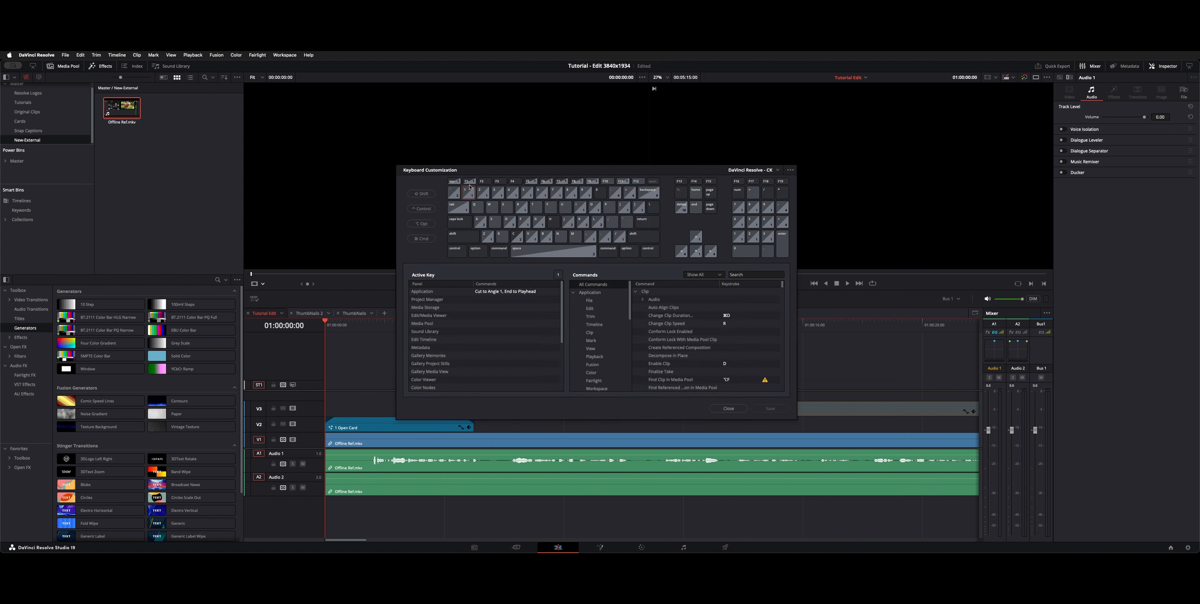
click(482, 191)
click(497, 196)
click(497, 197)
click(728, 408)
Step: Set the TitleReveal text of the 1 Open Card composition to "Linking Offline Reference" in Fusion and return to the Edit page
click(383, 325)
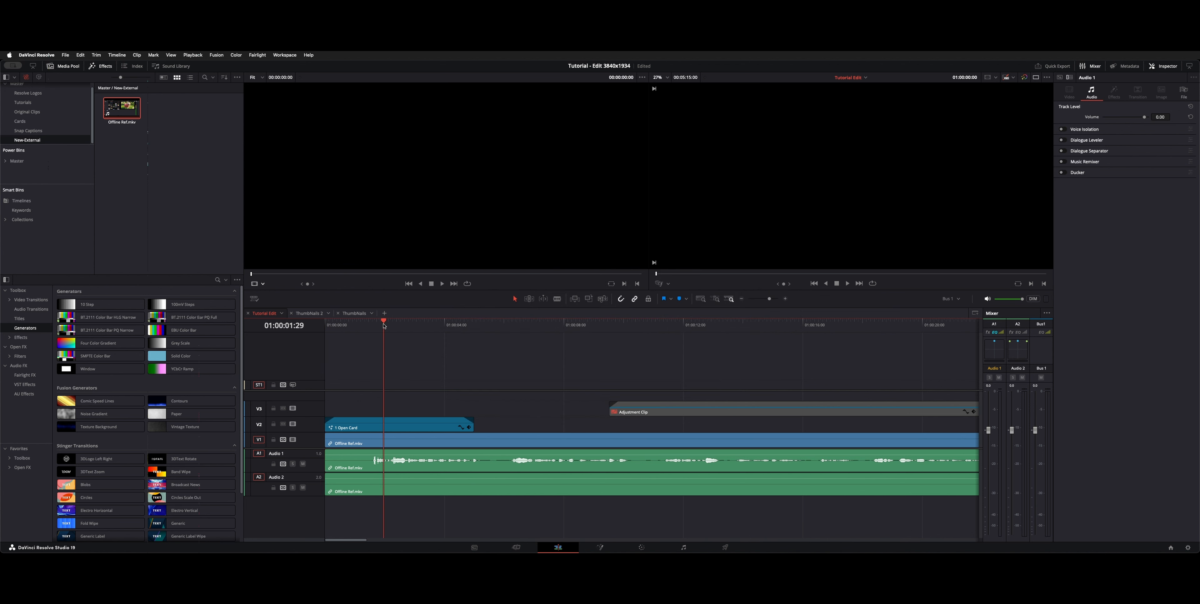
click(379, 426)
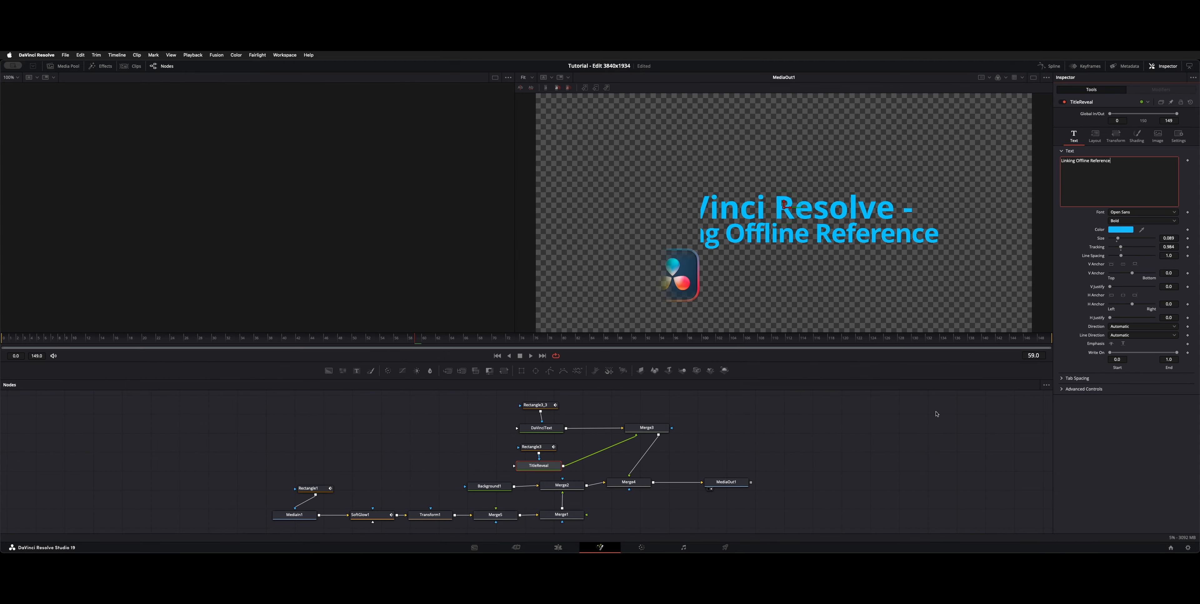
key(shift+4)
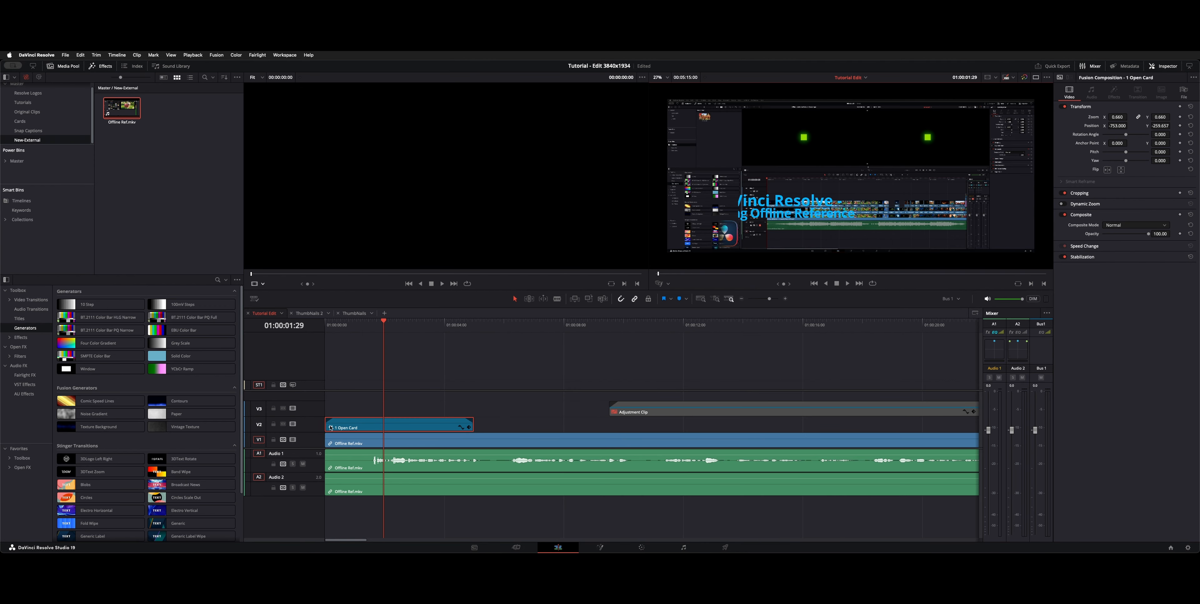
Step: Lock video track V2 and trim the silence off the start of the Offline Ref.mkv clip, closing the gap
click(353, 407)
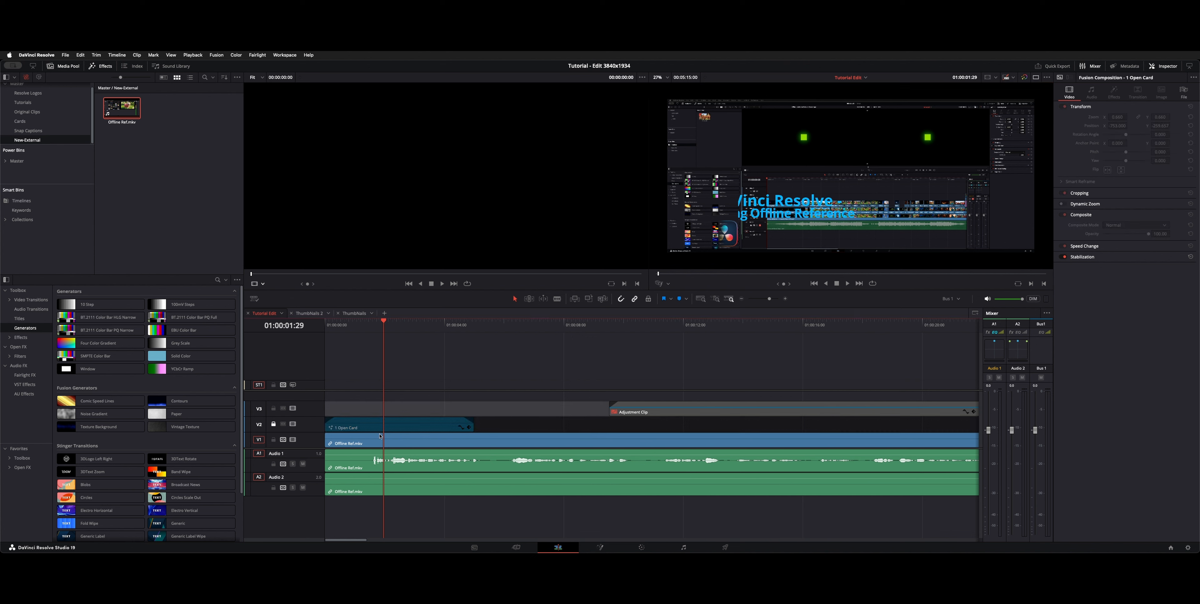
click(380, 444)
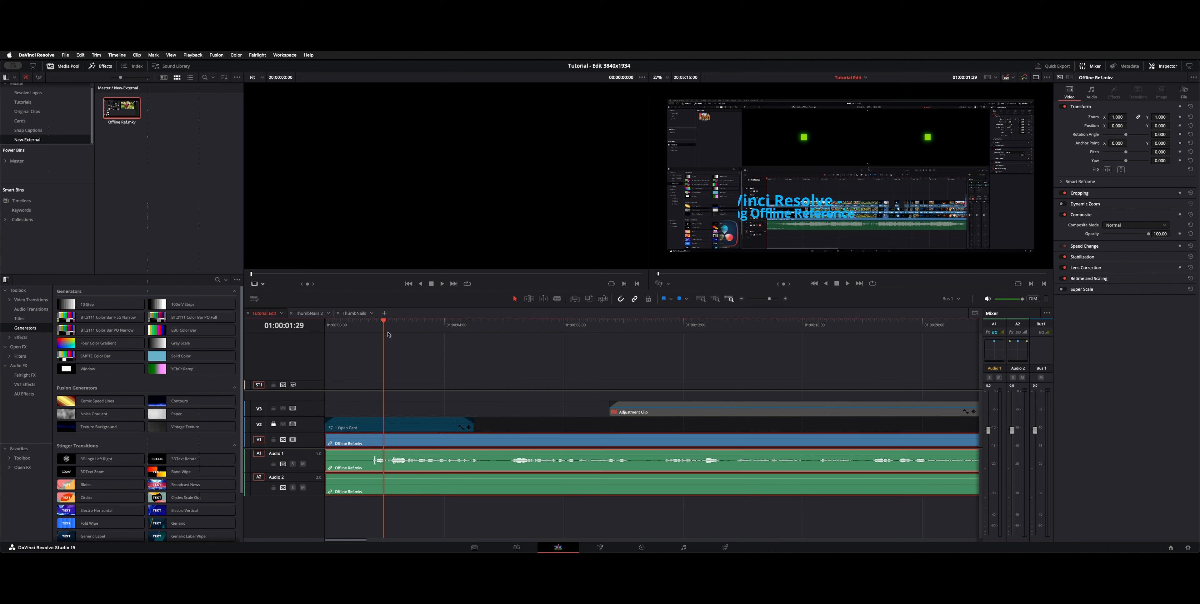
drag(385, 331, 418, 333)
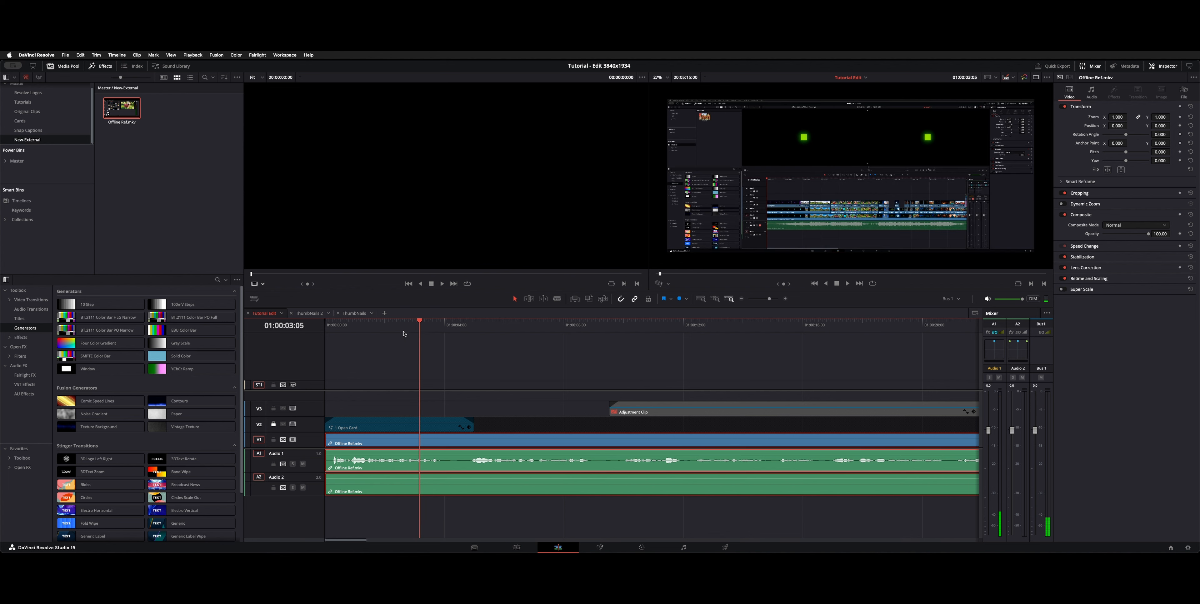
Step: Keyframe the Offline Ref.mkv clip's opacity to fade in from 0 at about 01:00:02:03 to 100 at 01:00:02:13
click(402, 333)
drag(402, 333, 399, 333)
key(shift+c)
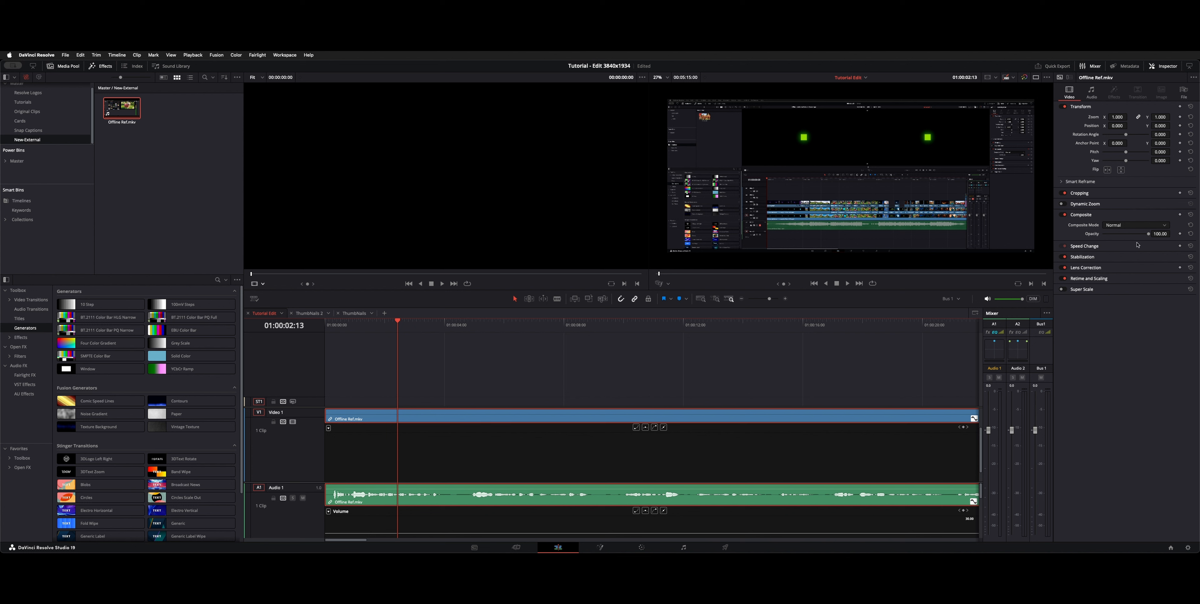
click(1179, 215)
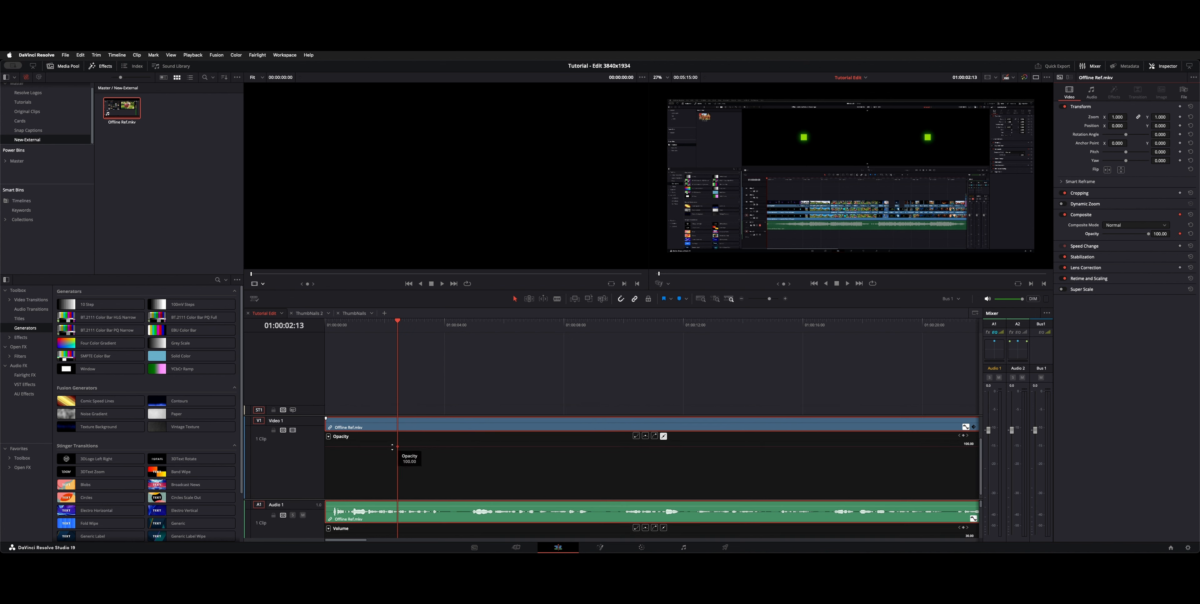
drag(392, 447, 387, 512)
click(388, 328)
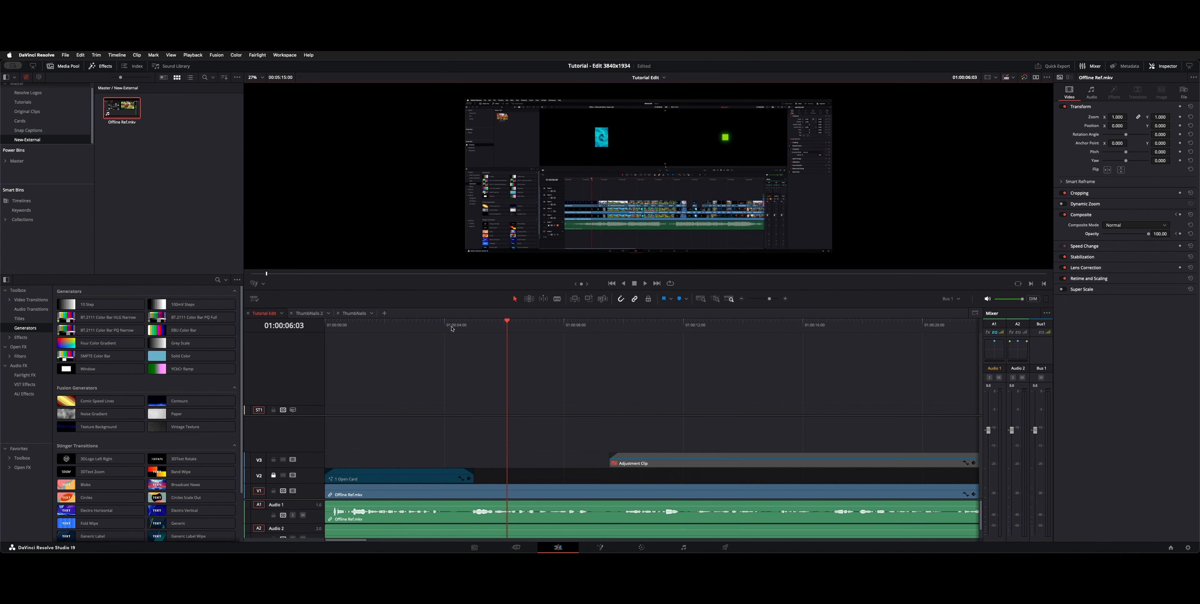
Step: Raise the divider between video and audio tracks, make the audio tracks taller, and play the recording past the opening card
click(448, 328)
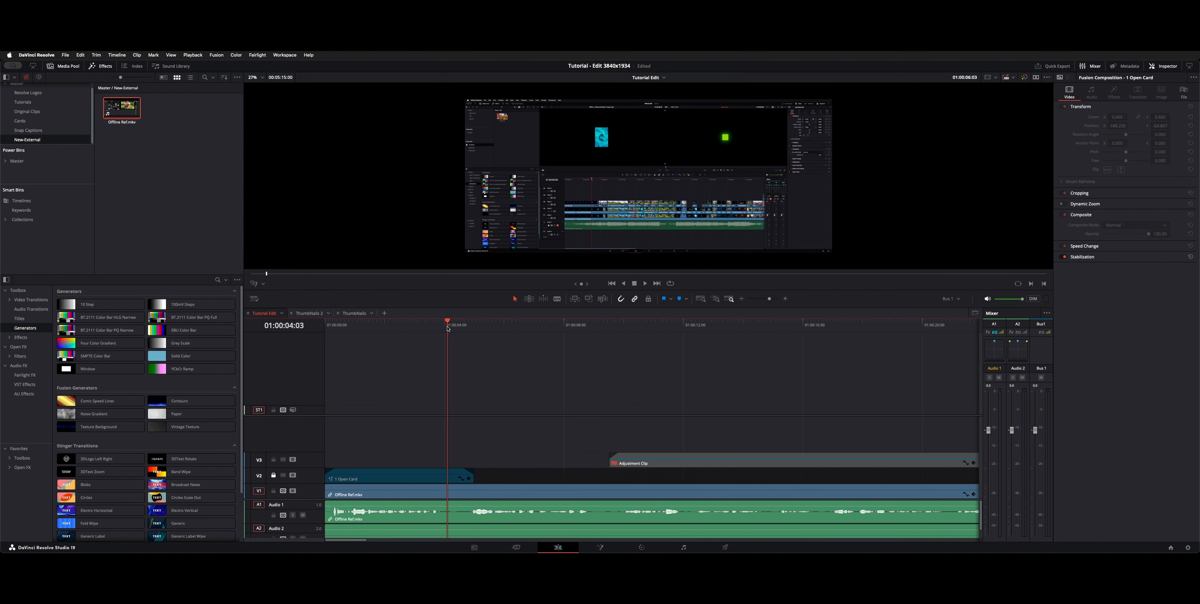
key(ctrl+equal)
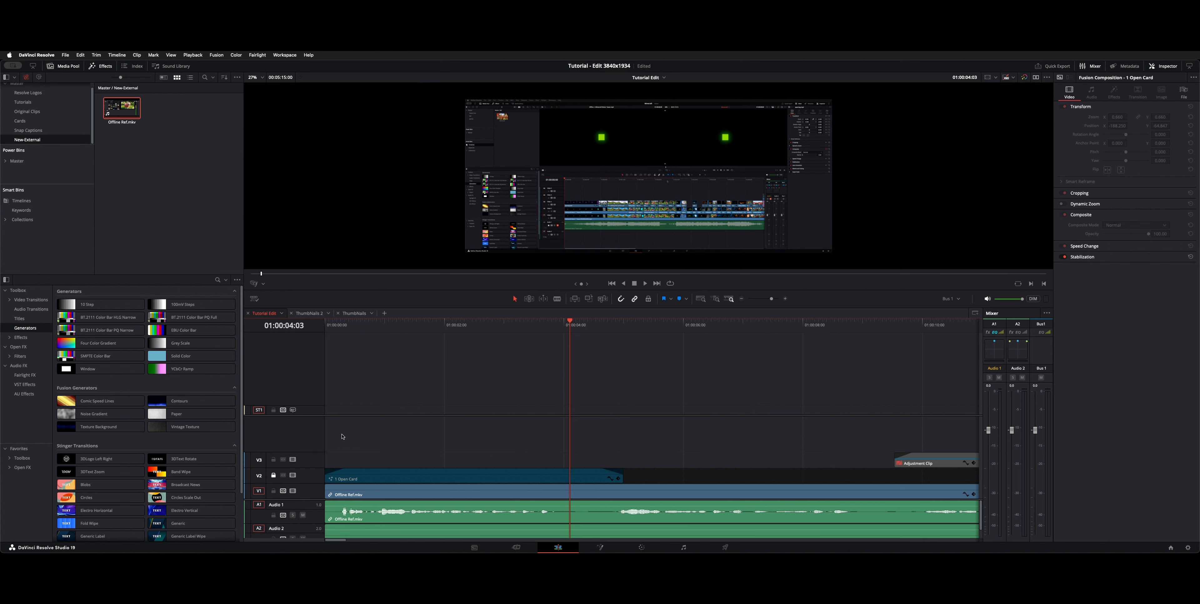
right_click(300, 479)
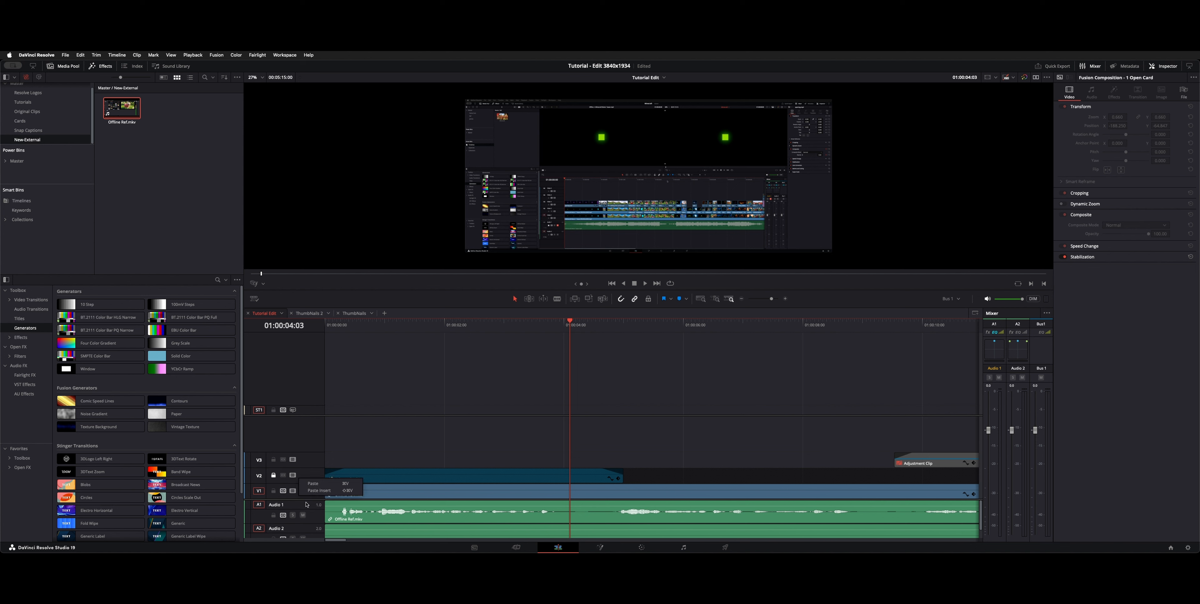
click(307, 501)
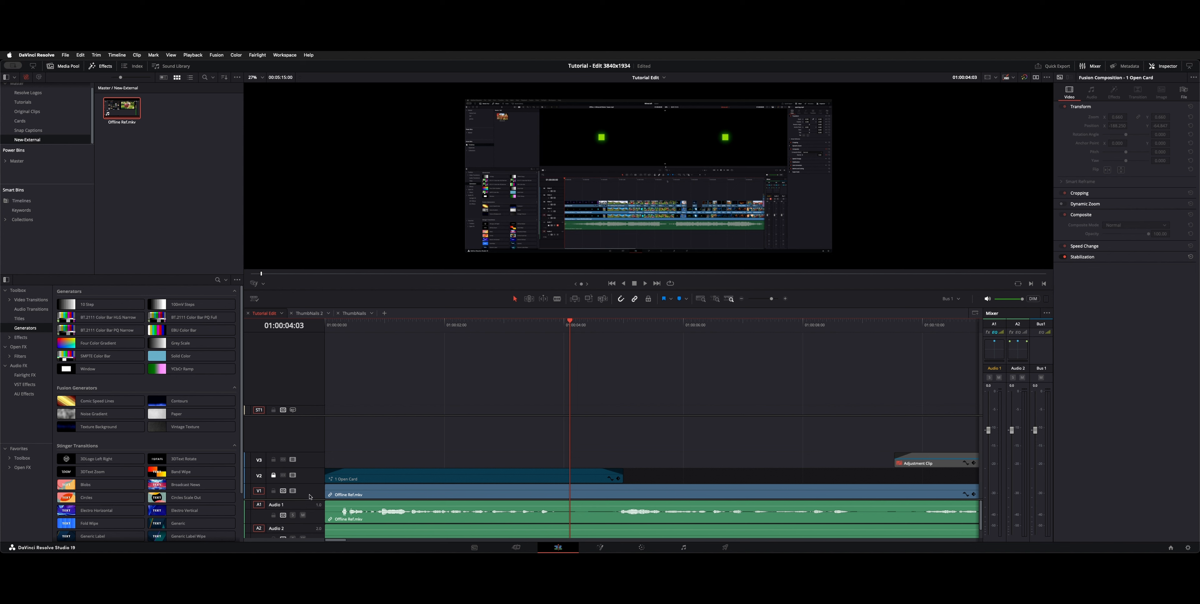
drag(310, 500, 323, 422)
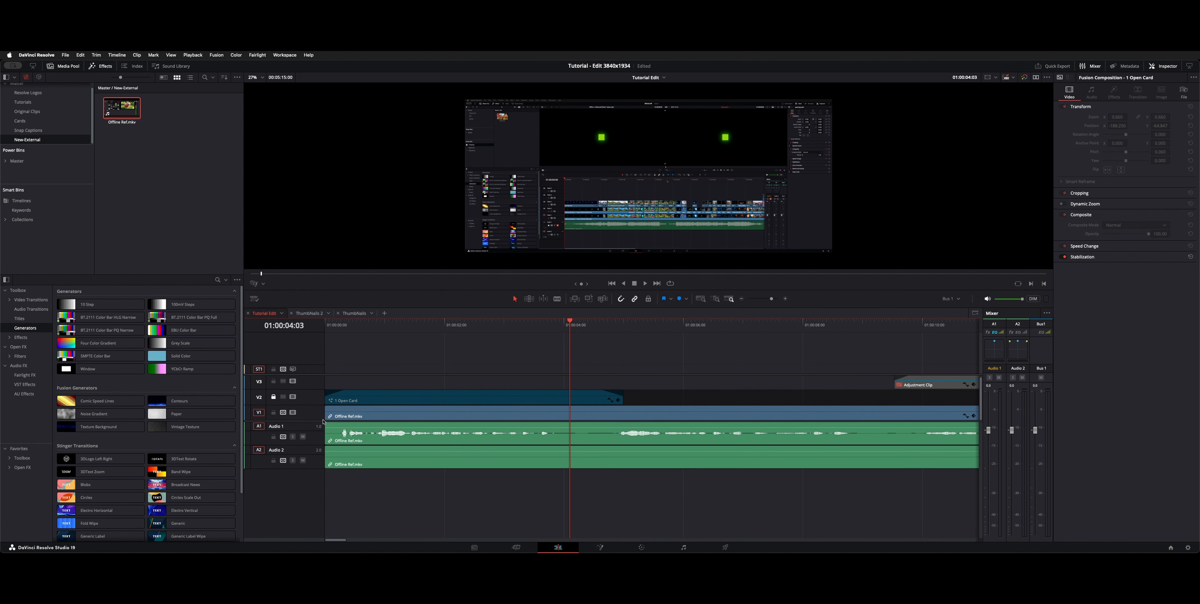
key(super+equal)
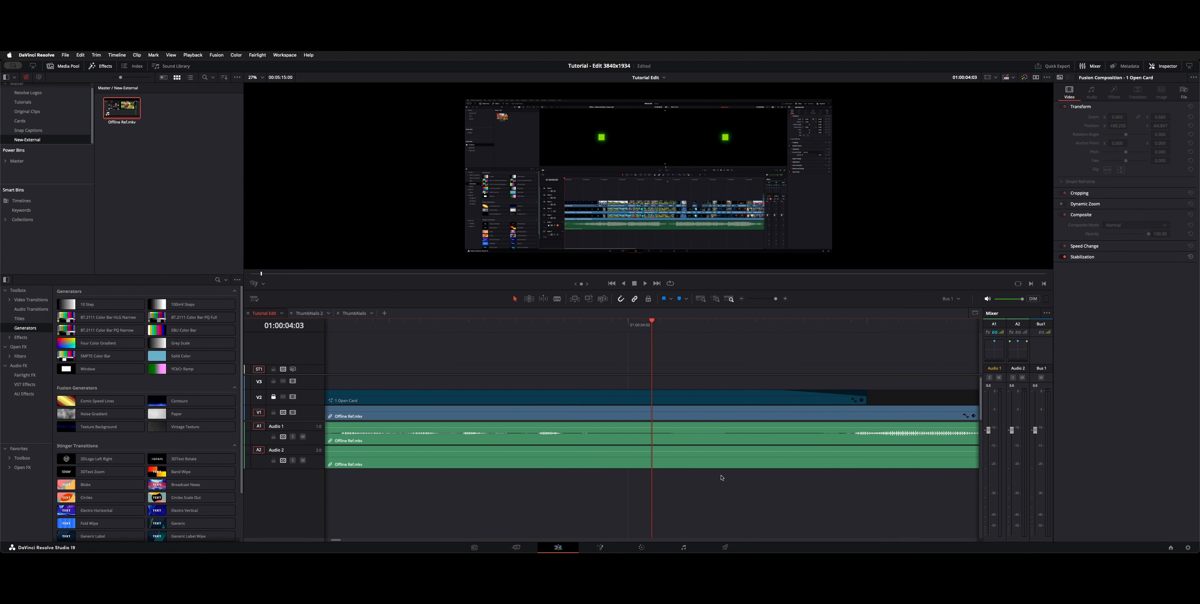
scroll(661, 460, up, 3)
click(542, 326)
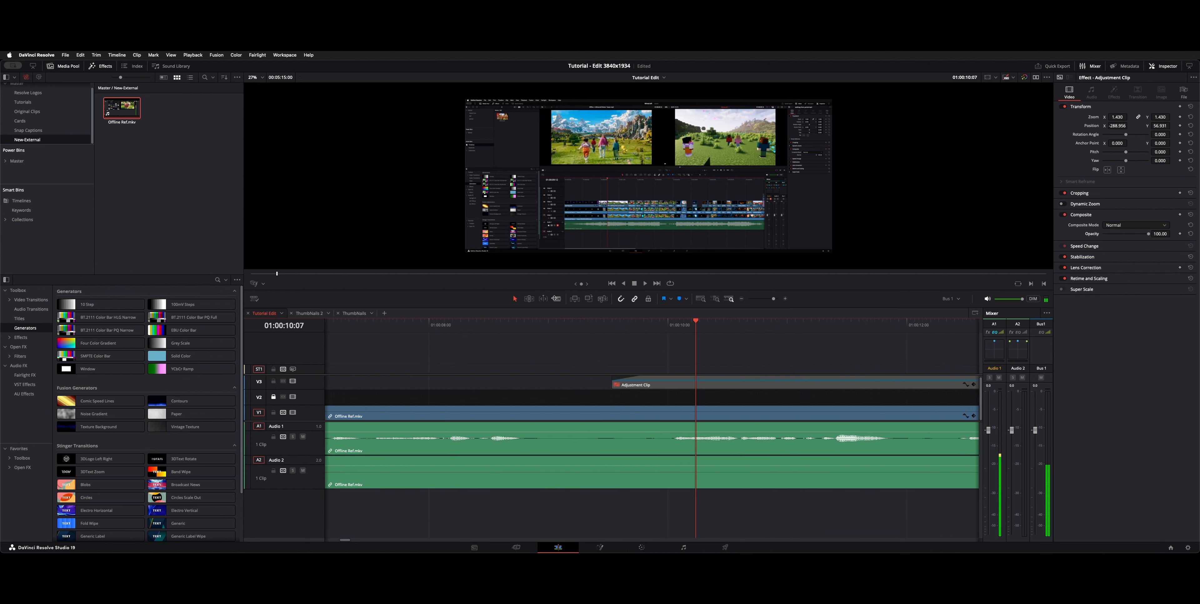
Step: Split the Offline Ref.mkv clip at 01:00:08:28, ripple-trim the pause after the cut, and play across the edit
click(542, 328)
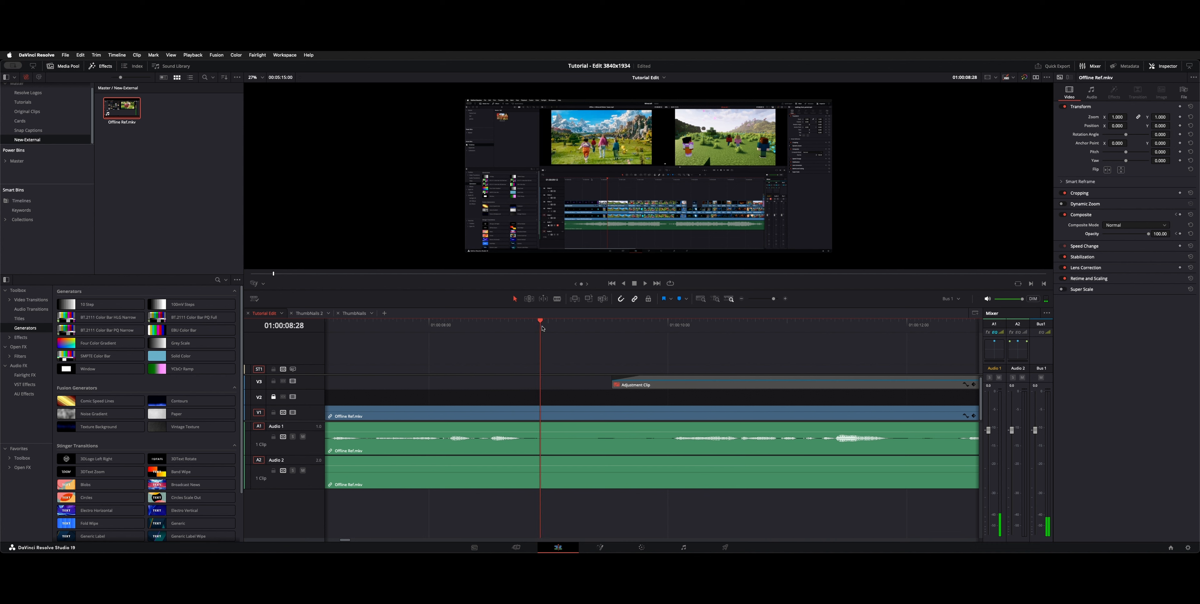
key(ctrl+b)
key(space)
key(space)
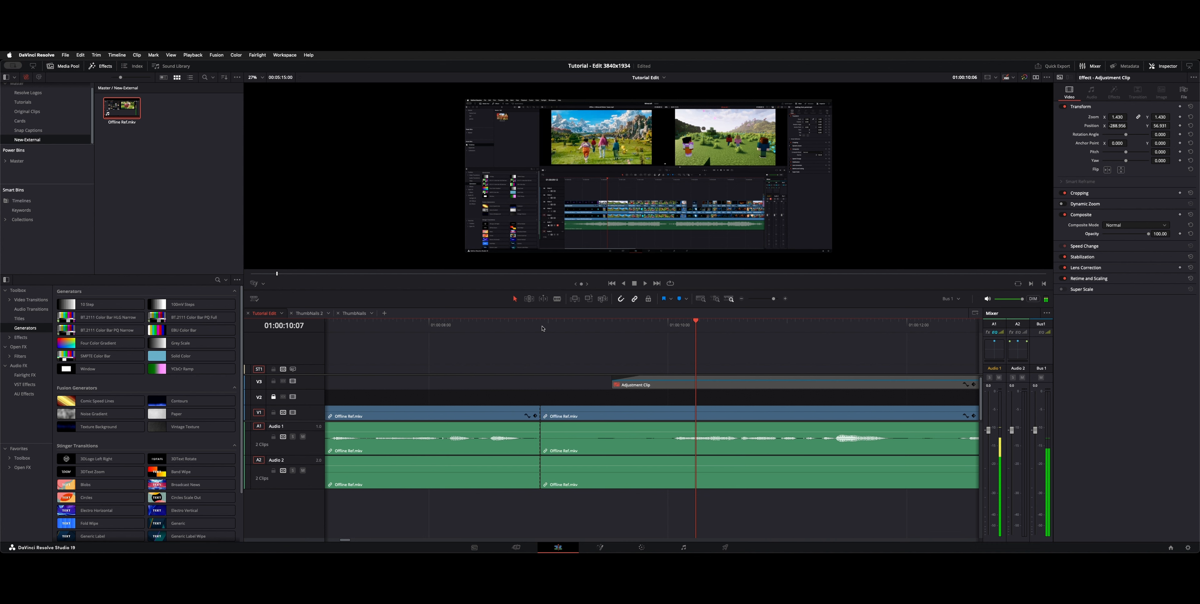
key(Left)
key(Left)
key(Left)
key(Left)
key(Left)
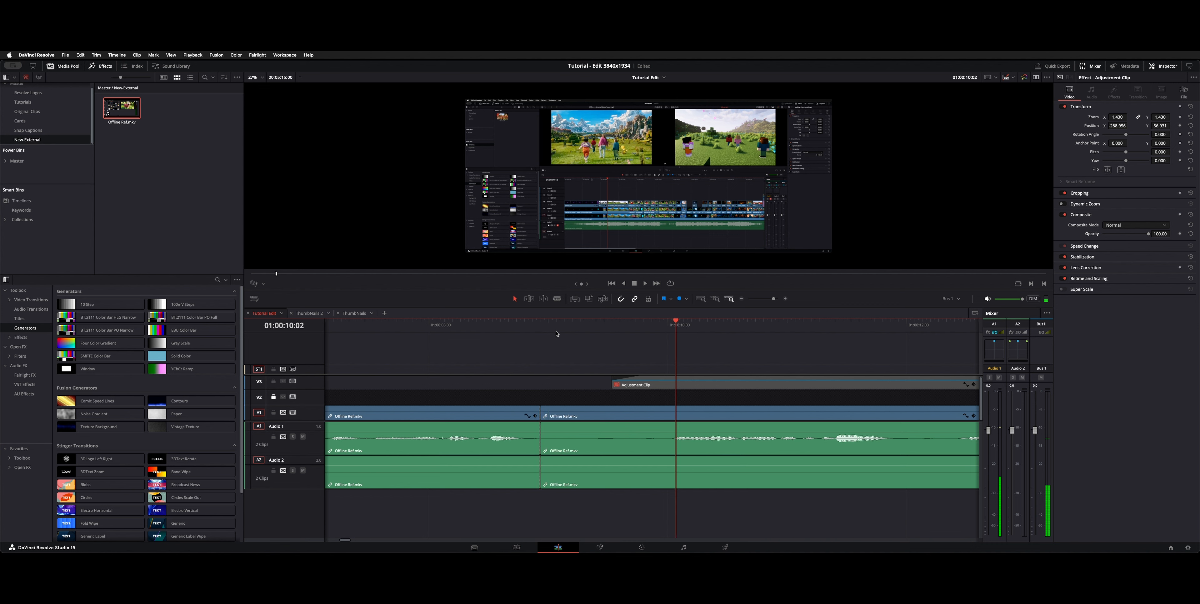
click(652, 330)
key(Up)
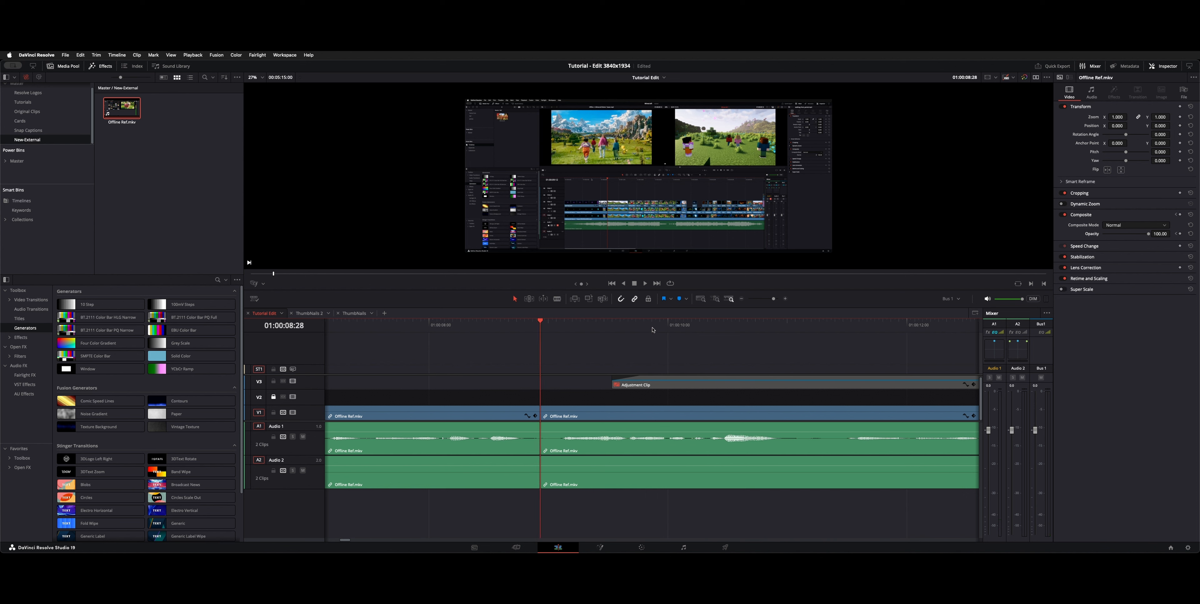
key(space)
key(space)
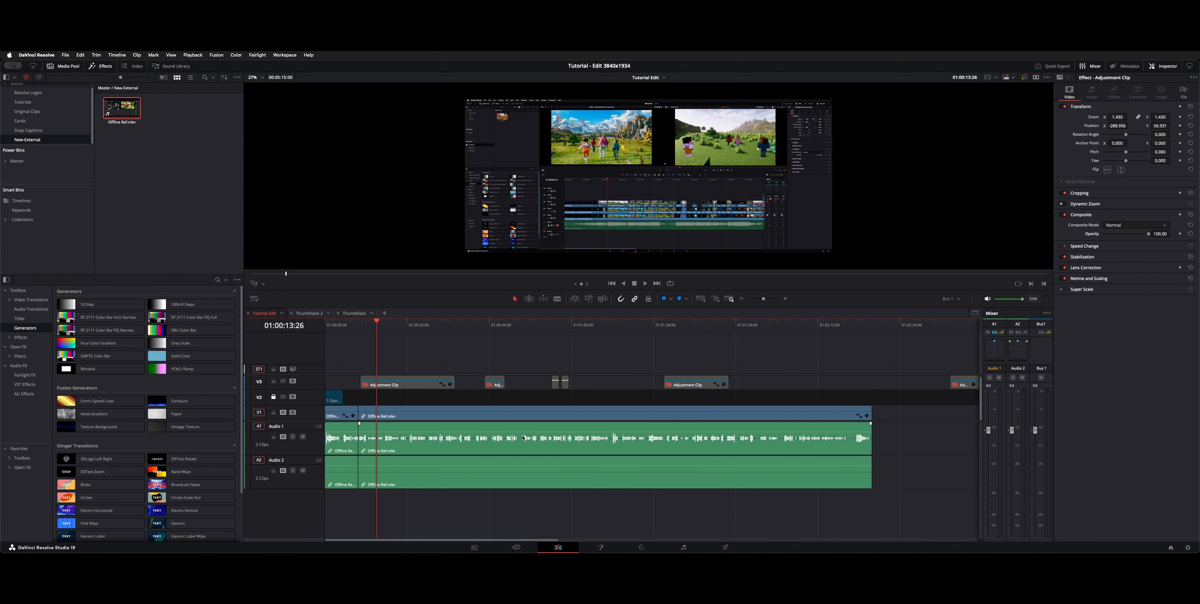
Step: Enable the Adjustment Clip at the beginning of video track V3
key(super+equal)
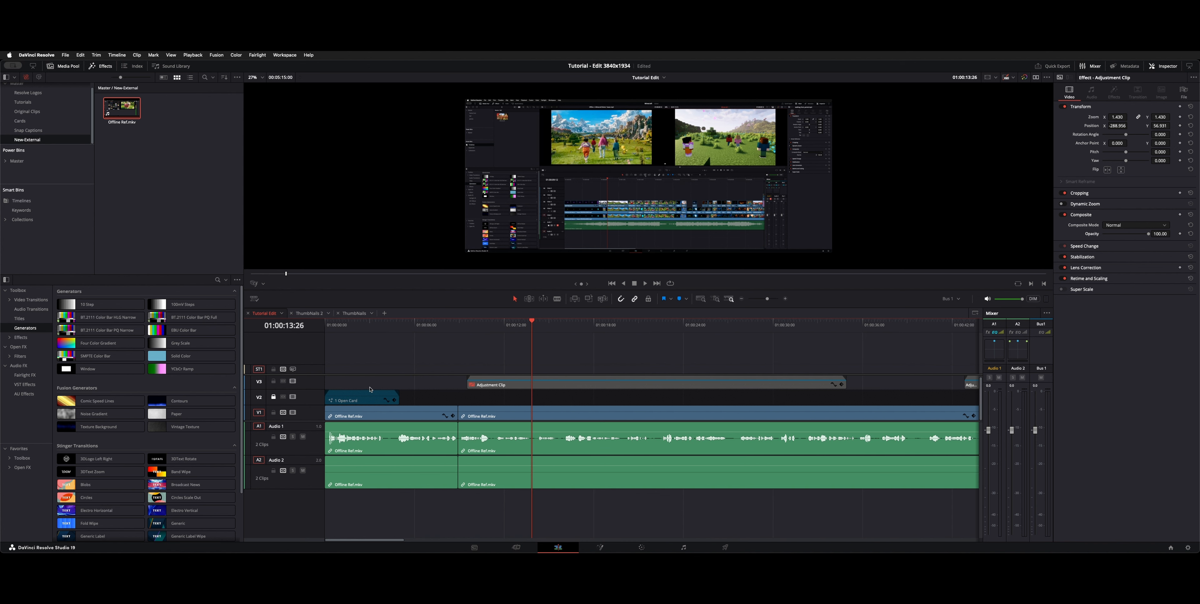
click(571, 389)
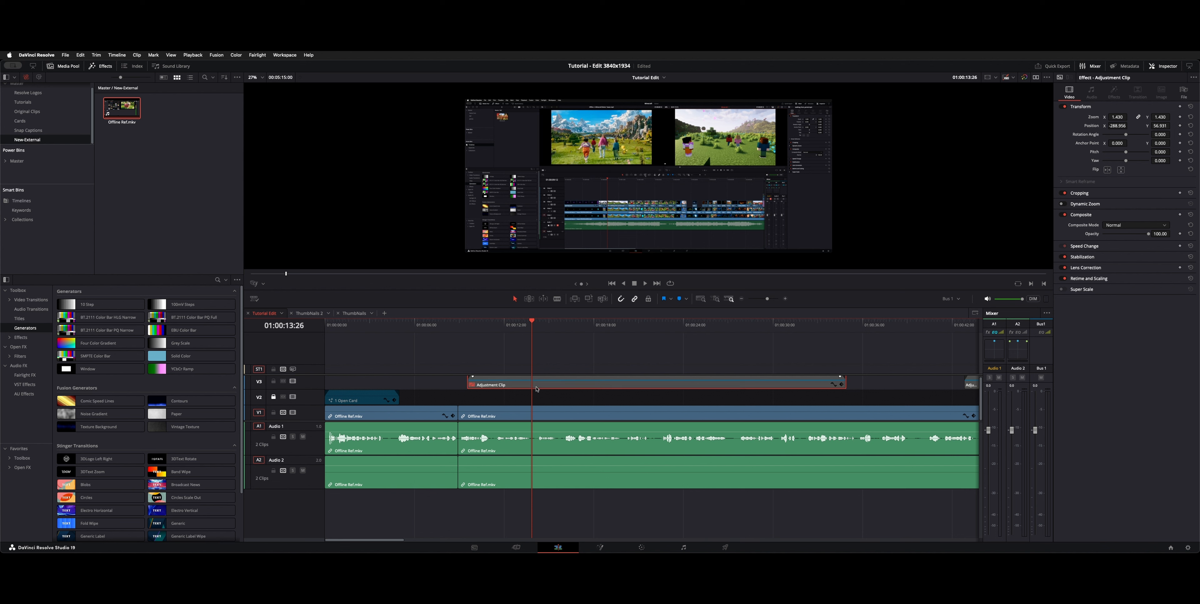
click(557, 370)
click(556, 383)
key(d)
Step: Examine the shortcuts assigned with the Shift modifier in Keyboard Customization and close it
key(alt+super+k)
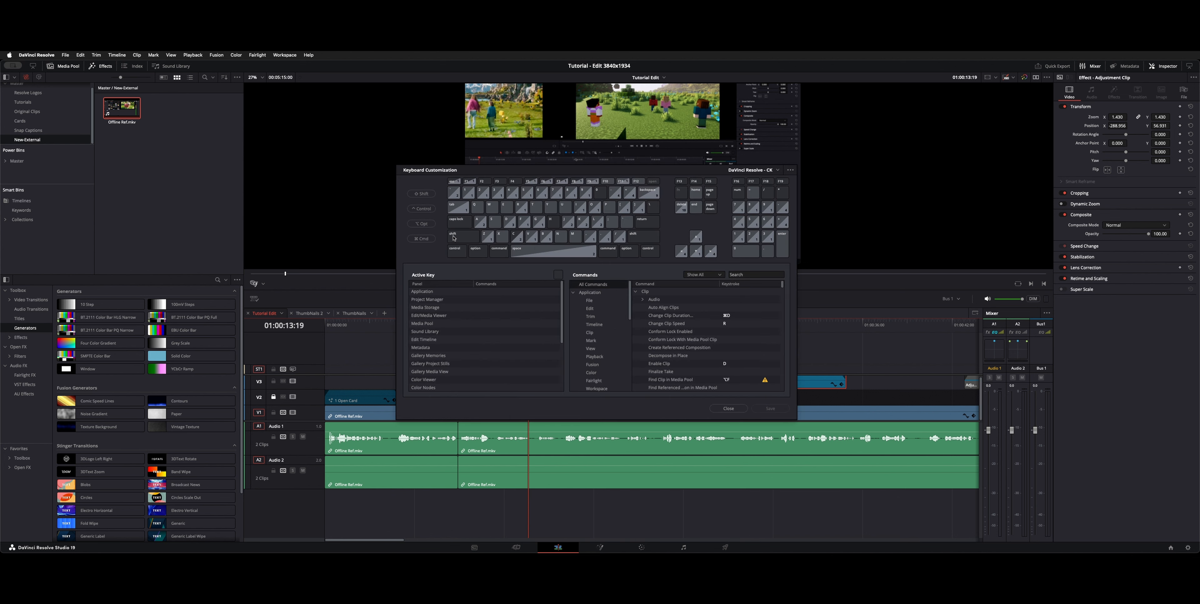
click(453, 233)
click(454, 190)
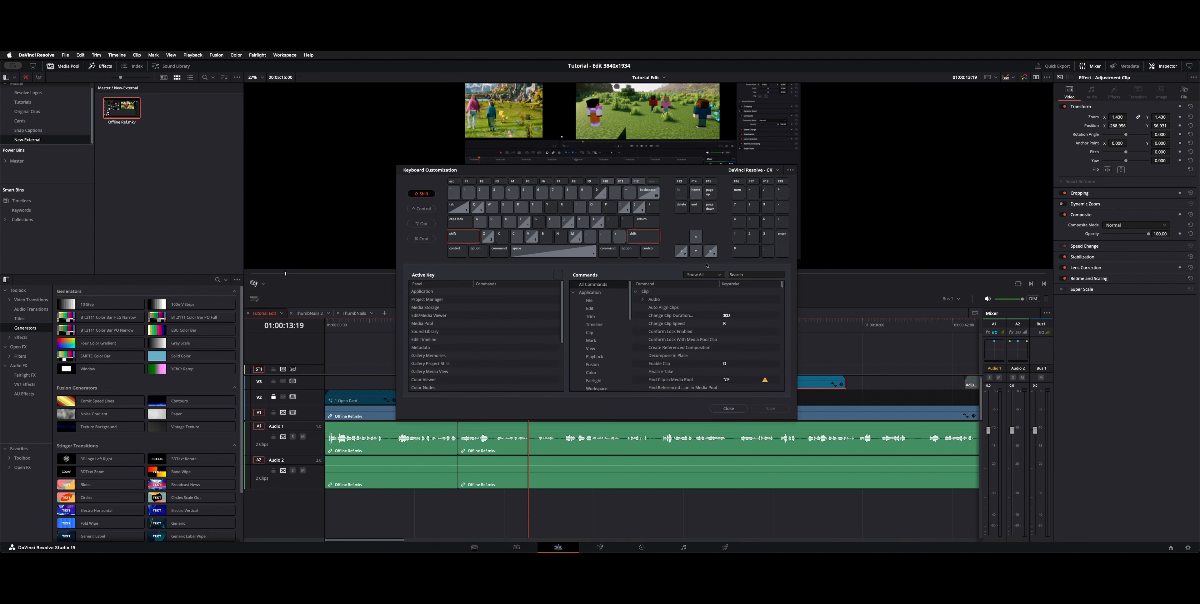
click(728, 409)
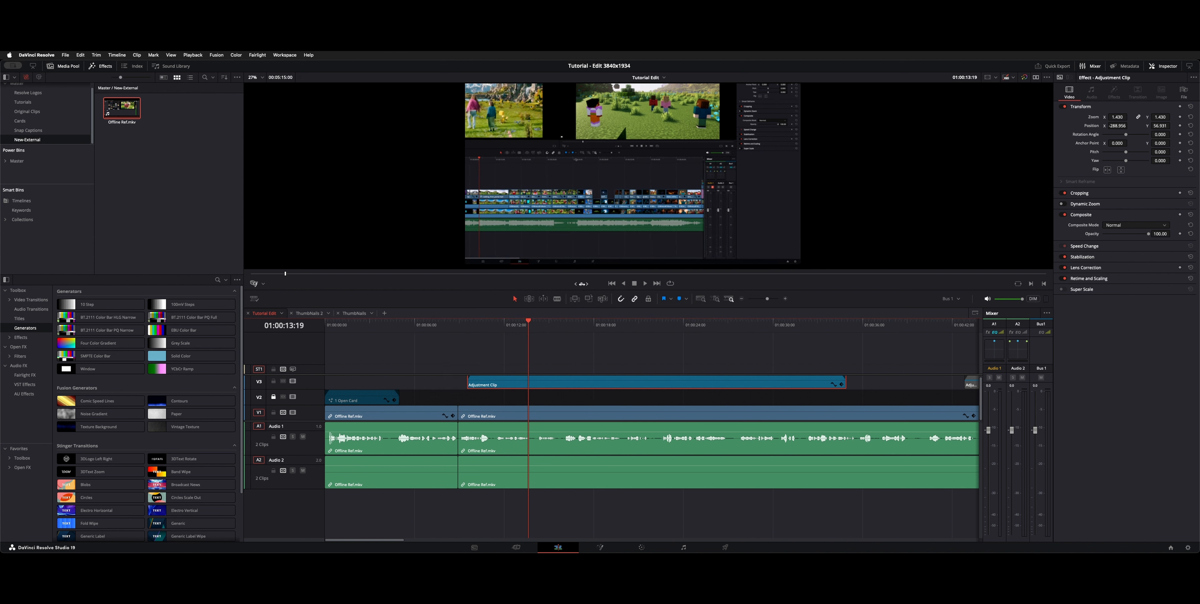
Step: Show the transform overlay and reposition the enabled Adjustment Clip to about X -274, Y 108
click(264, 286)
click(275, 300)
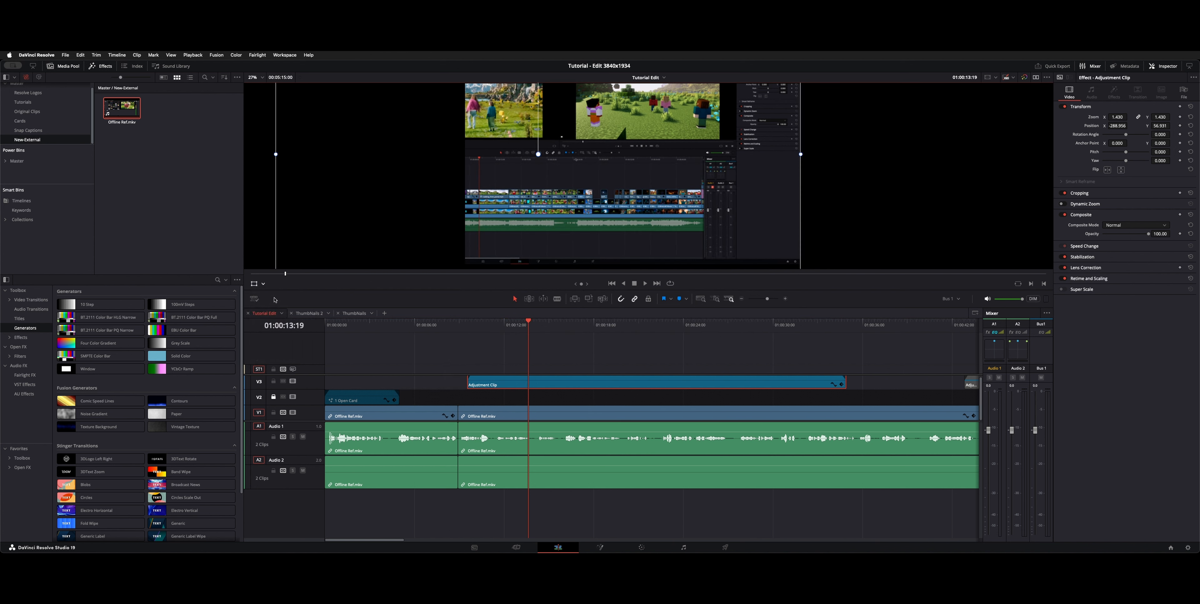
drag(571, 230, 620, 164)
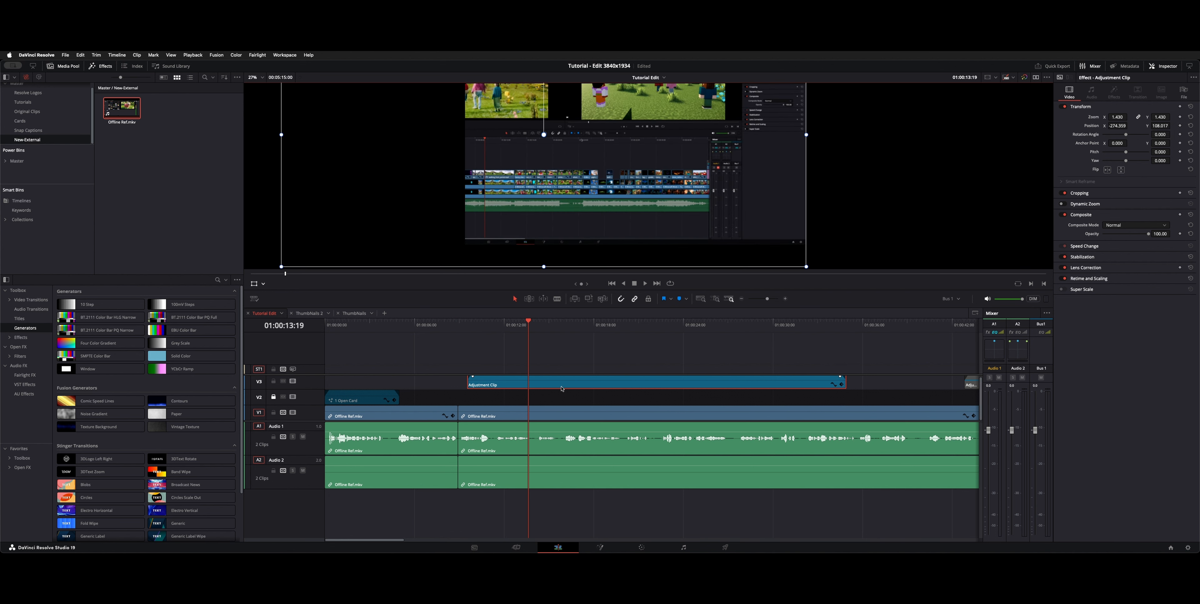
Step: Scrub through the zoomed section to the end of the first Adjustment Clip and disable that clip
drag(529, 333, 589, 336)
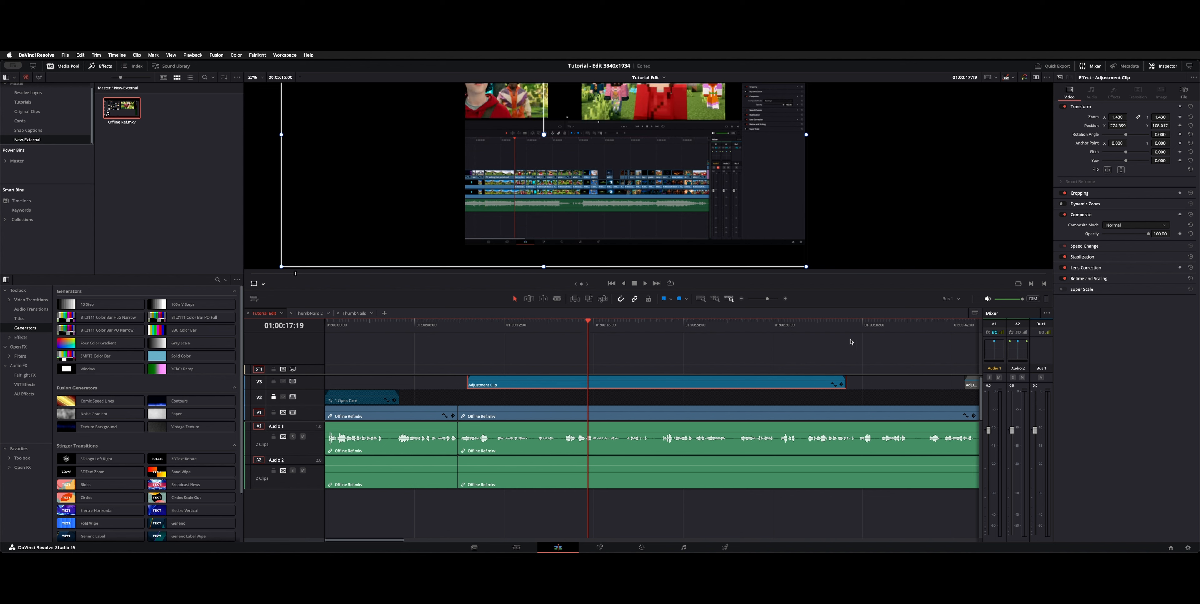
click(836, 330)
drag(837, 331, 846, 331)
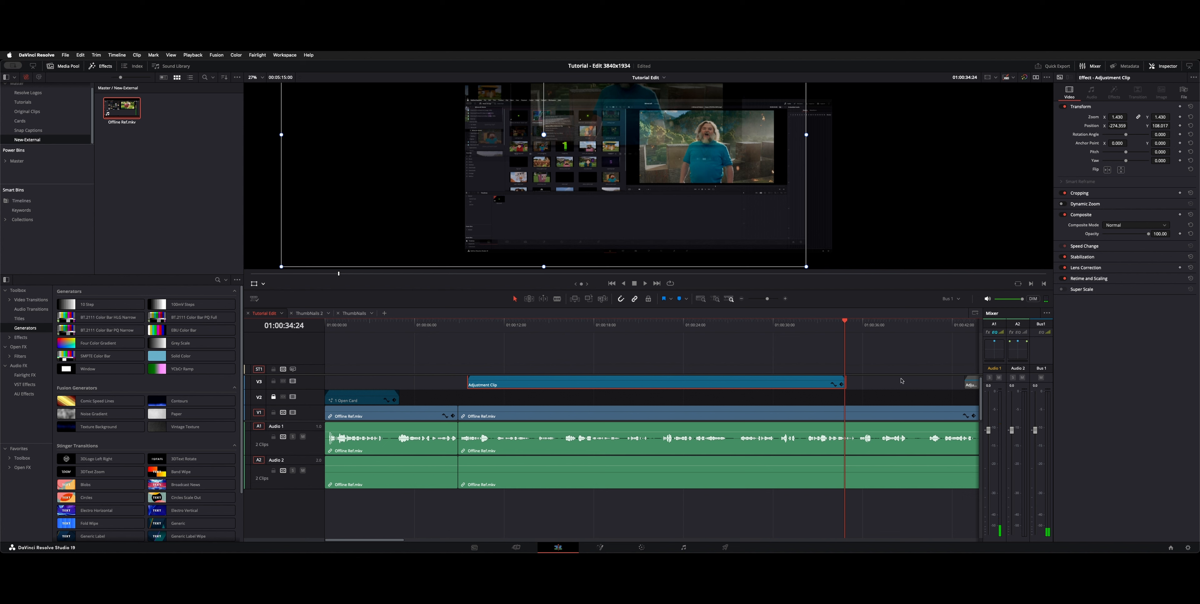
key(d)
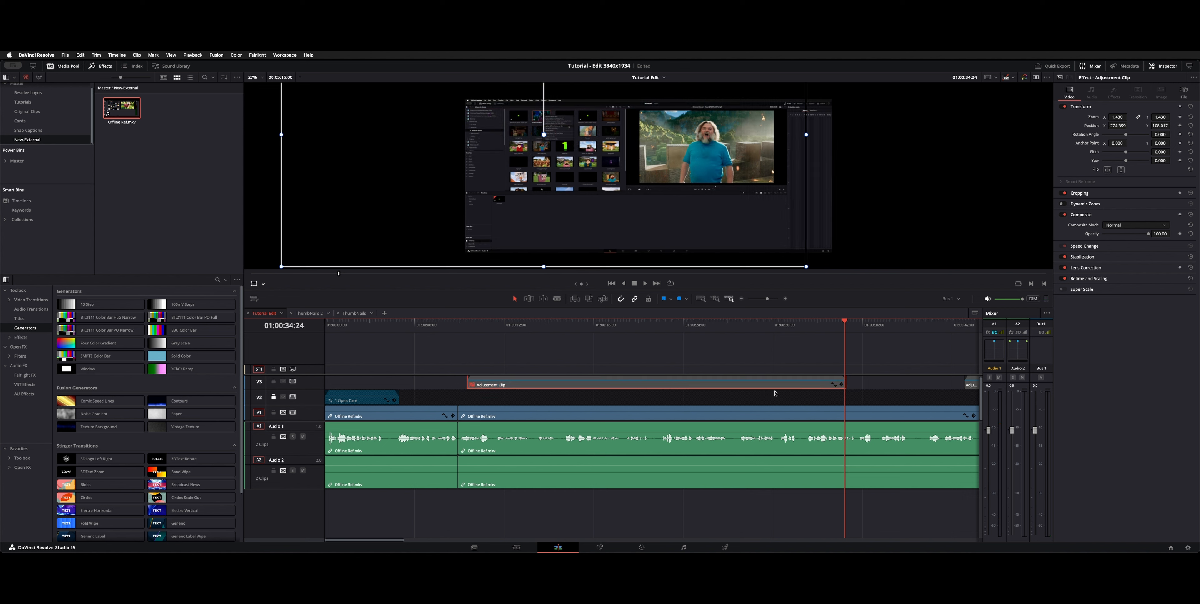
Step: Add a timeline marker at 01:00:37:14, keeping its default name Marker 1
drag(675, 325, 926, 325)
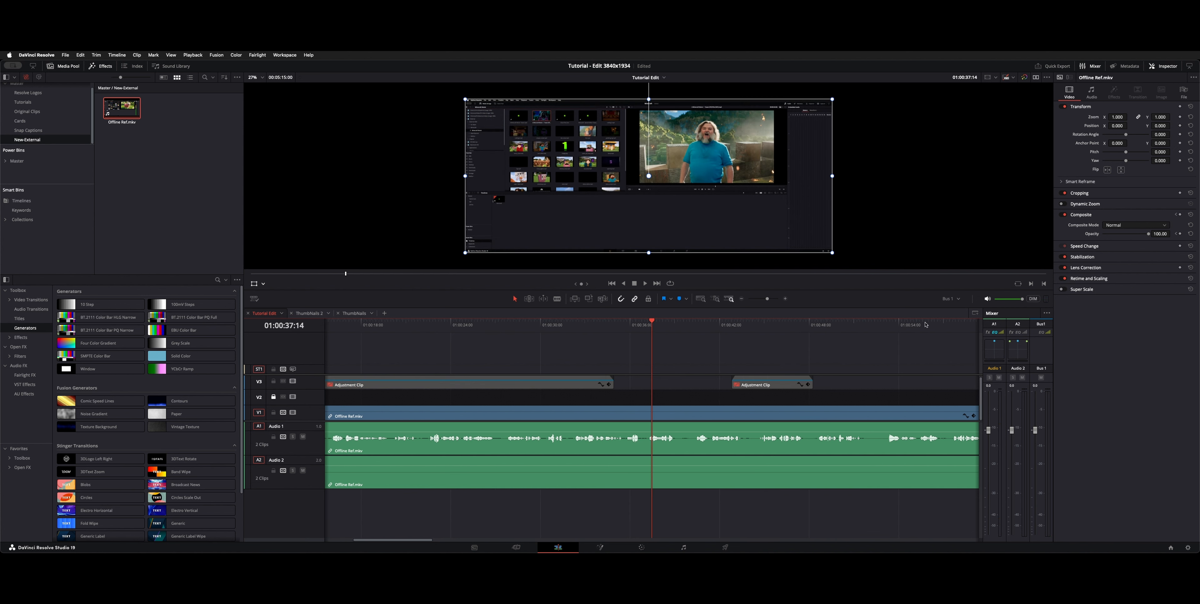
key(super+minus)
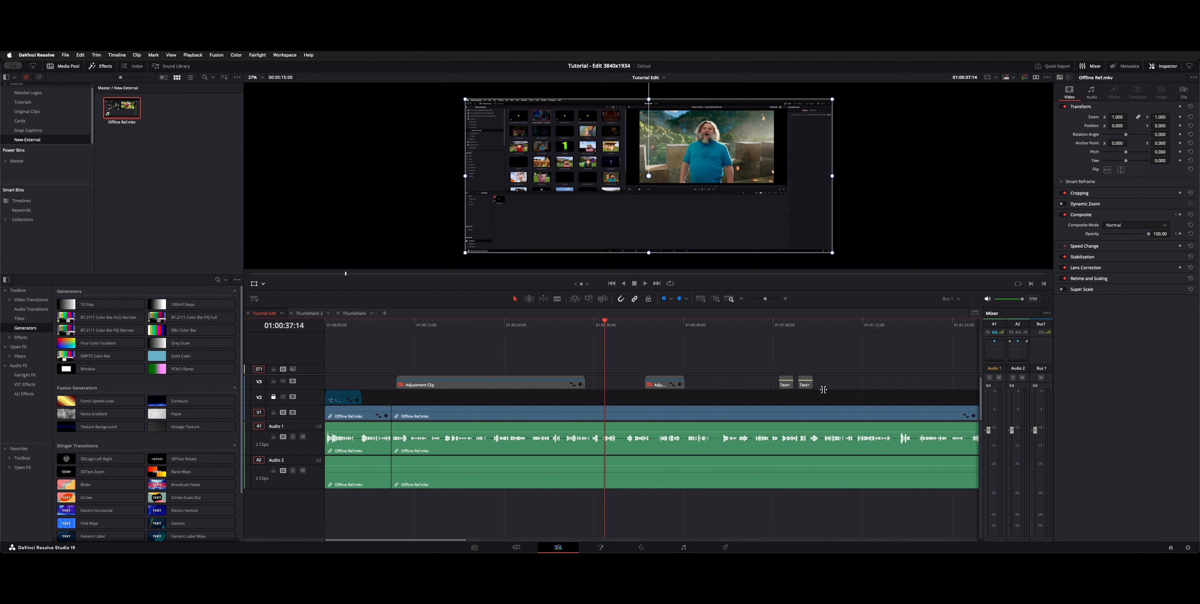
scroll(619, 327, right, 3)
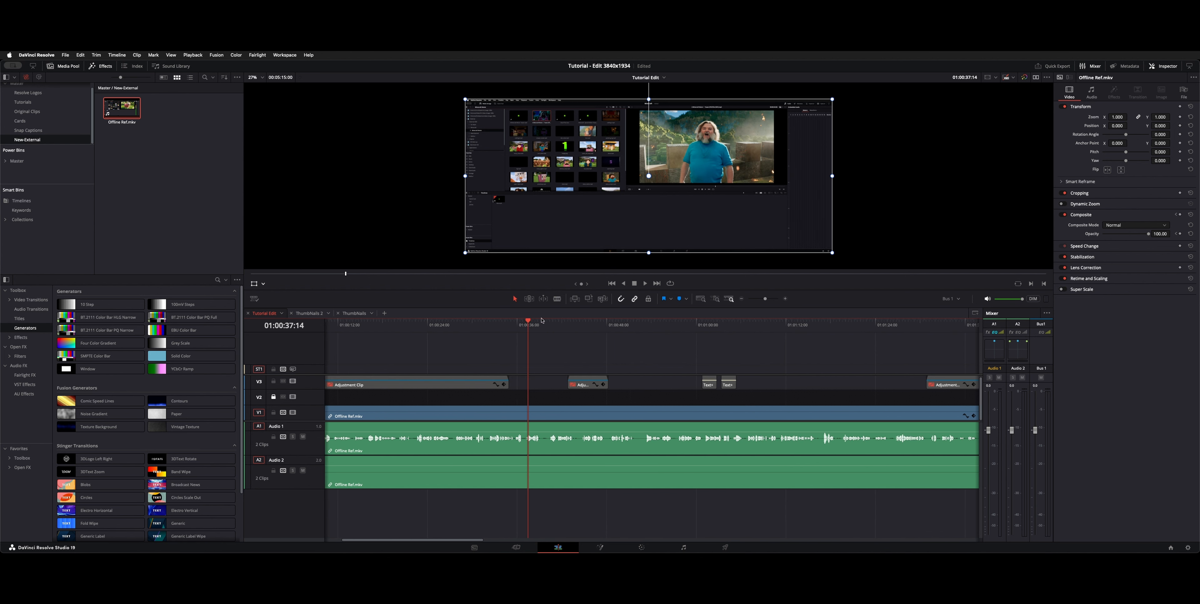
key(m)
key(m)
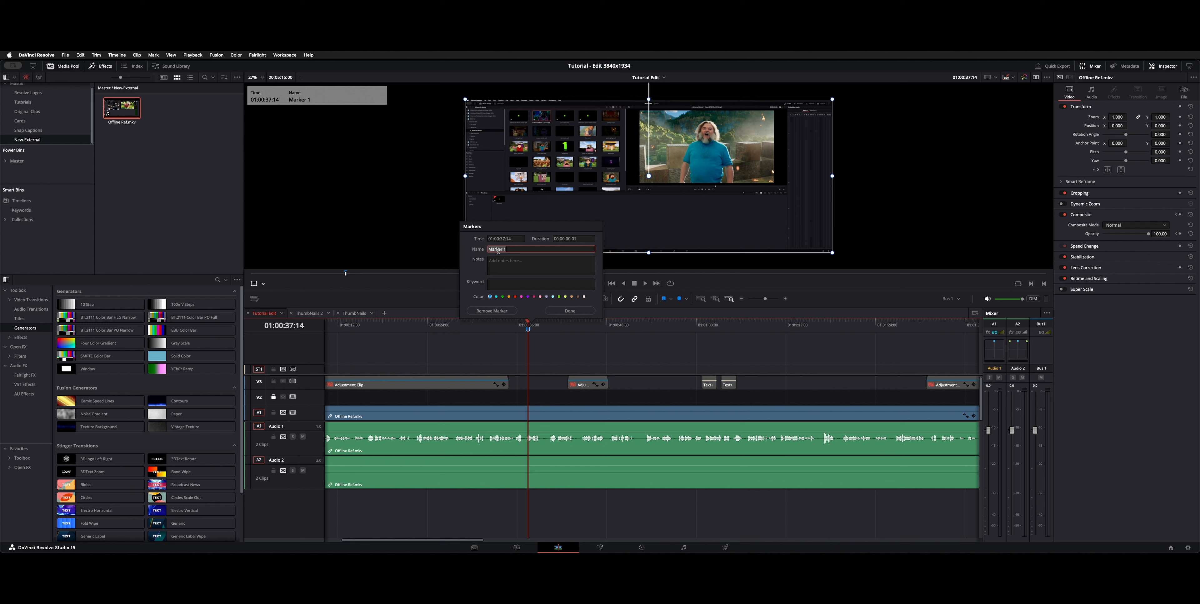
click(570, 311)
Step: Set the timeline's out point at 01:02:26:17, the end of the Offline Ref.mkv recording
key(shift+z)
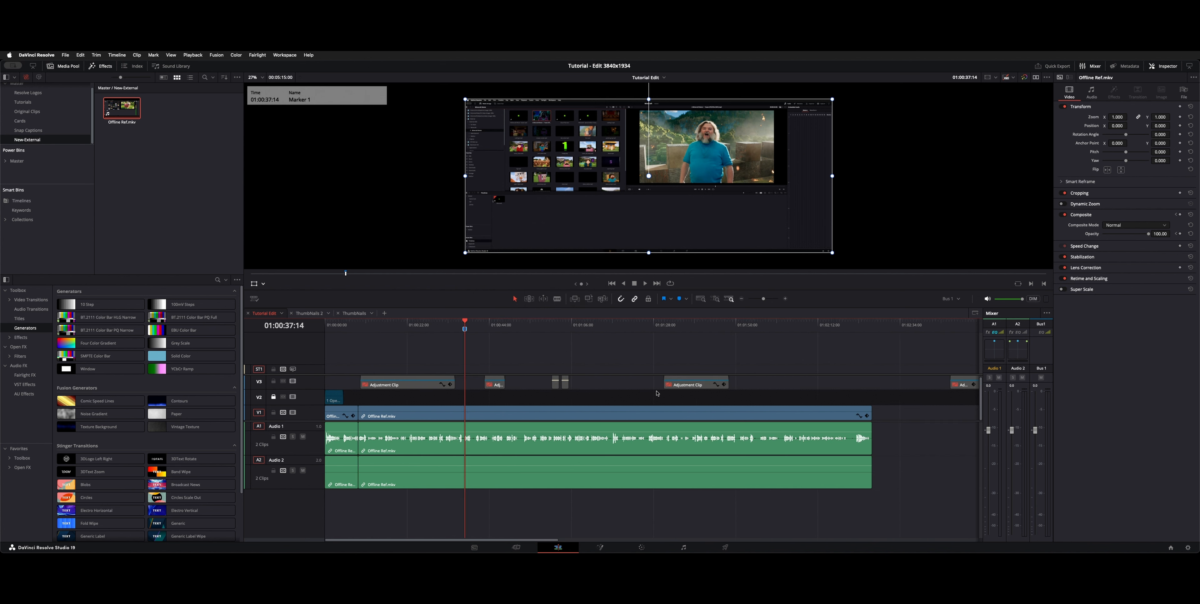
key(super+minus)
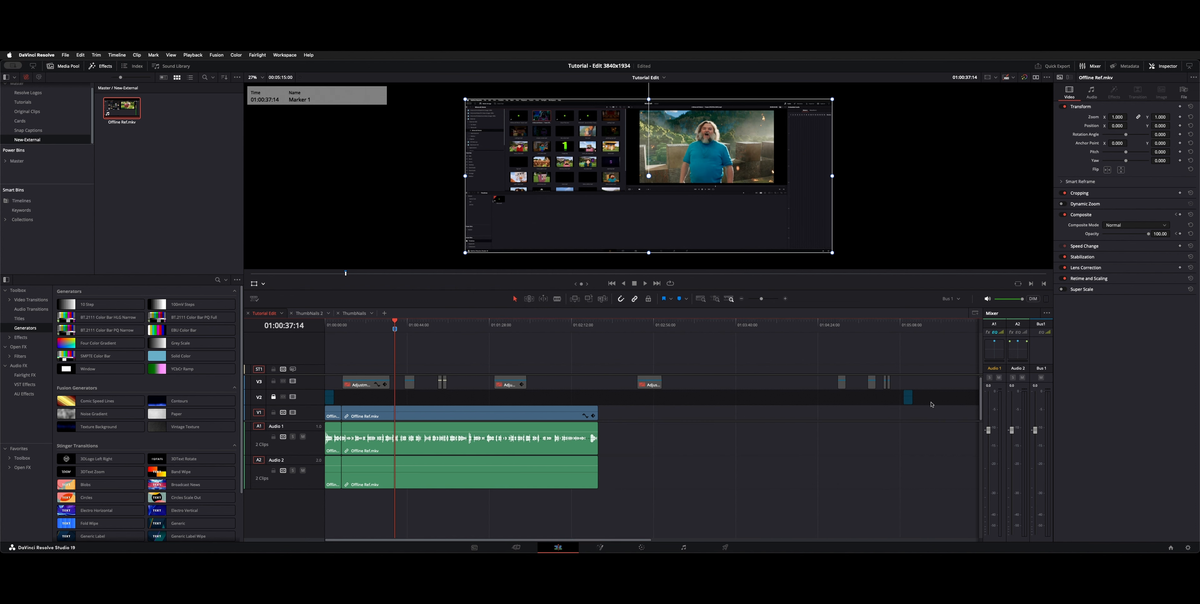
click(909, 398)
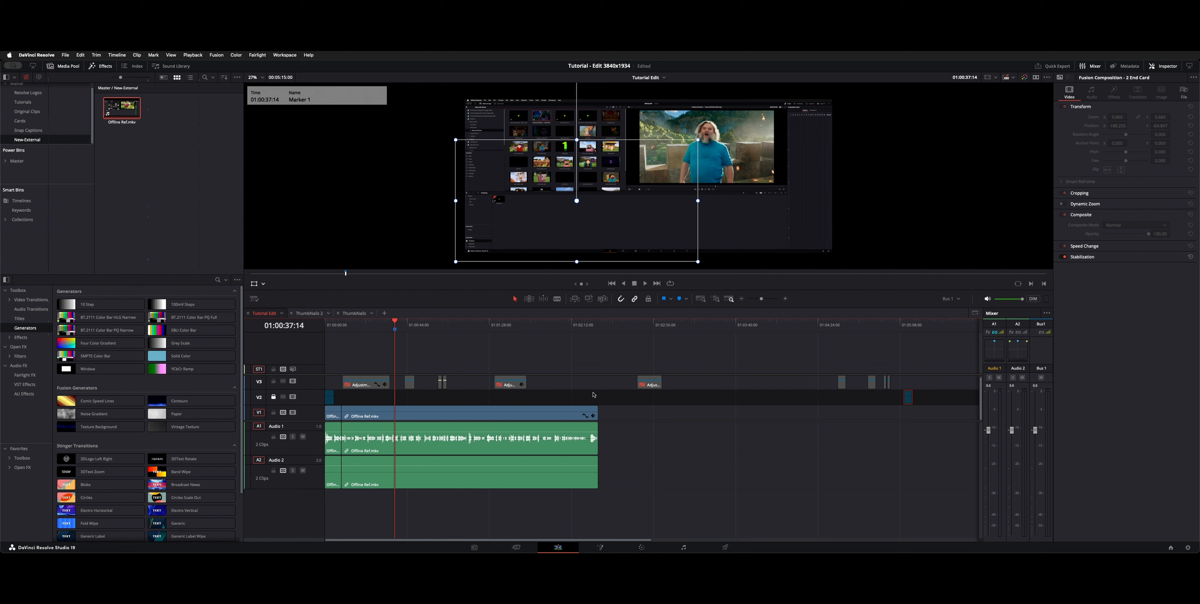
click(555, 324)
key(End)
key(Up)
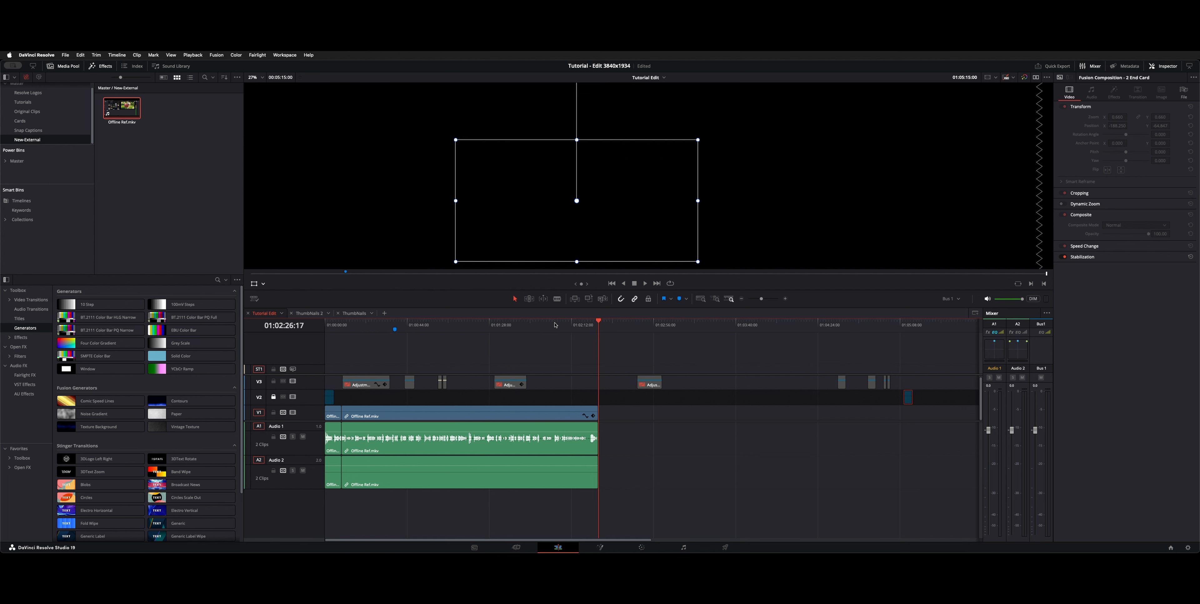
key(o)
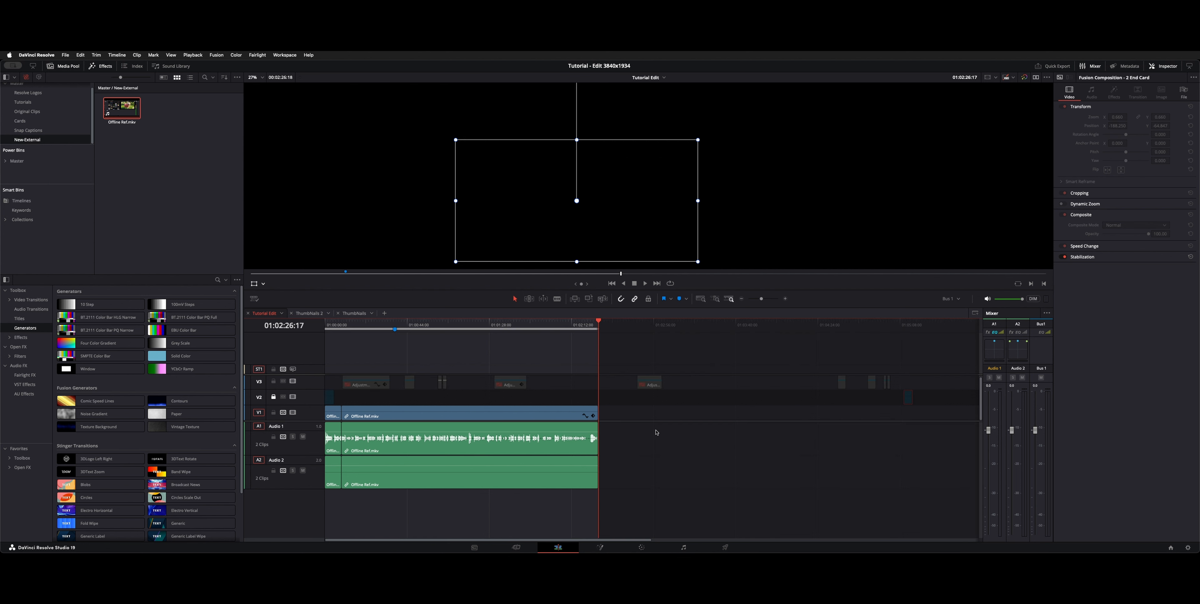
click(315, 449)
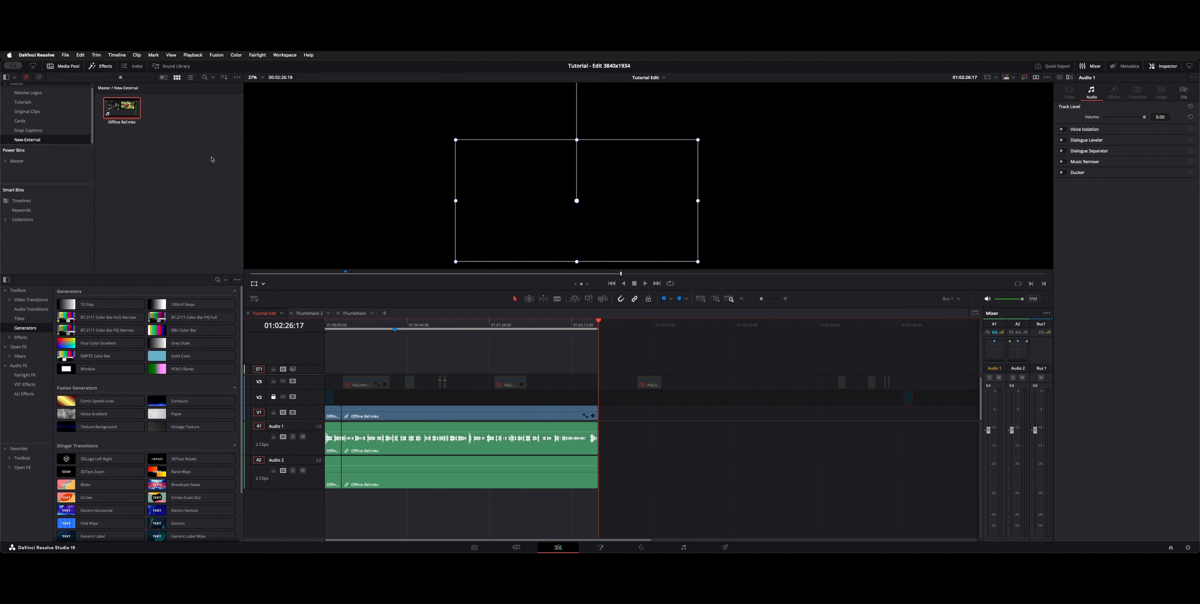
click(118, 56)
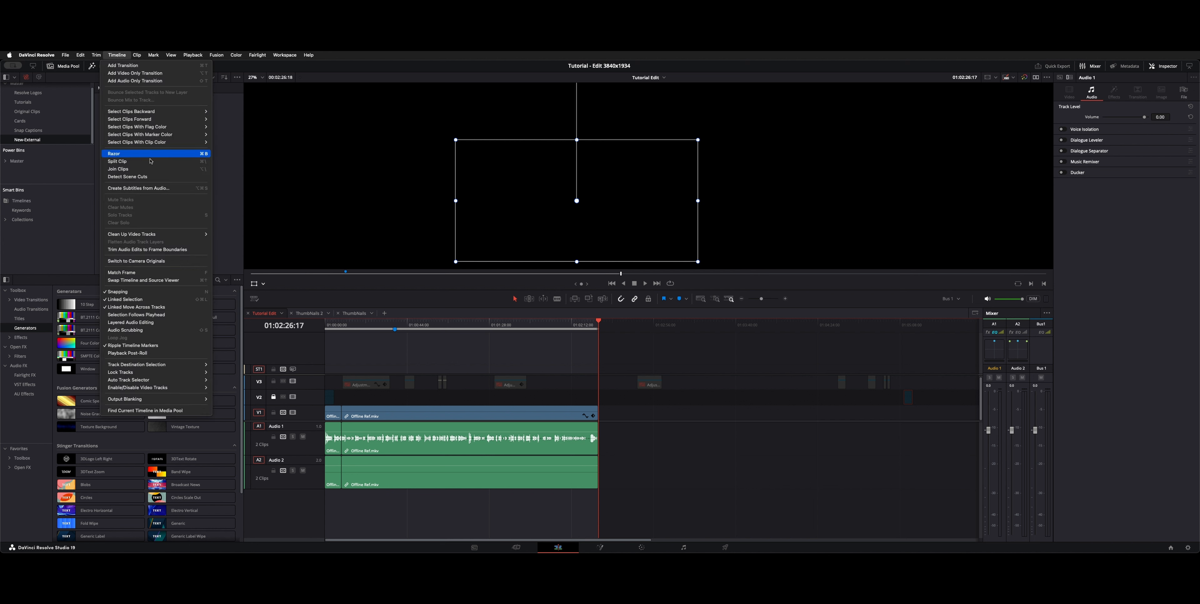
click(159, 189)
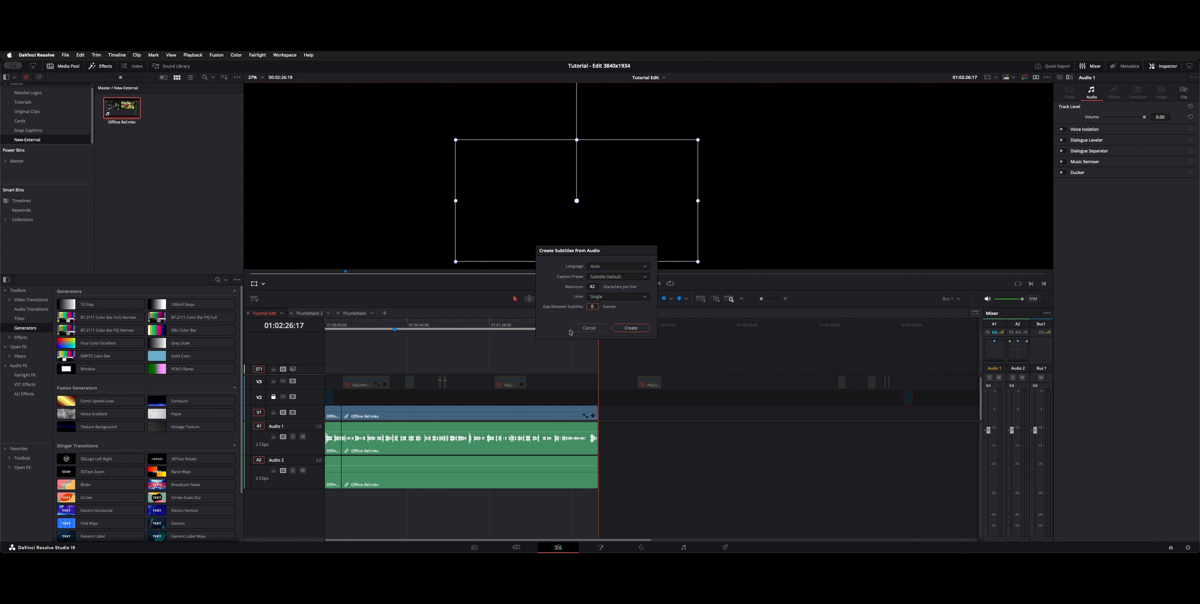
click(577, 331)
Step: Set the out point to the clip cut at 01:00:08:28 and create subtitles from the audio within that range
click(367, 325)
key(Up)
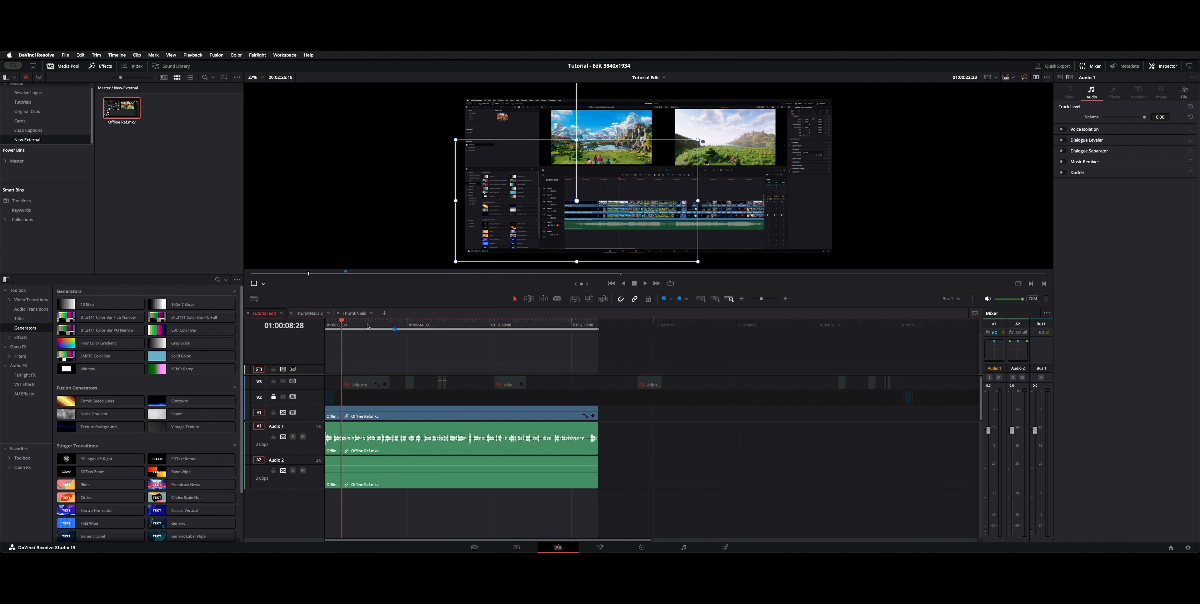
key(o)
key(super+equal)
key(super+equal)
key(super+equal)
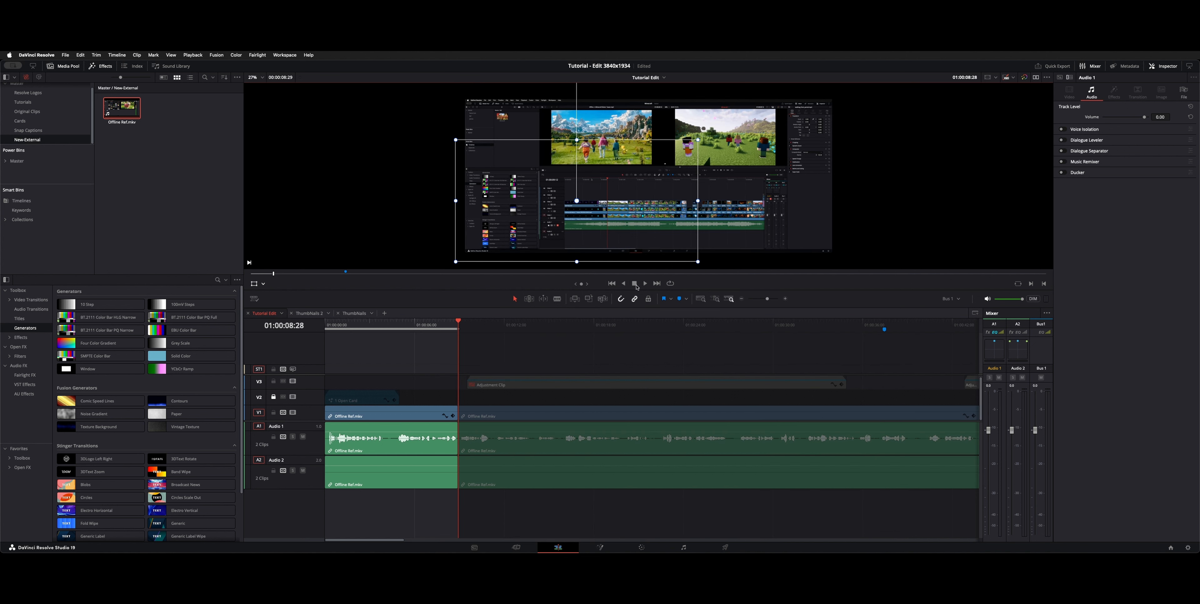
click(637, 331)
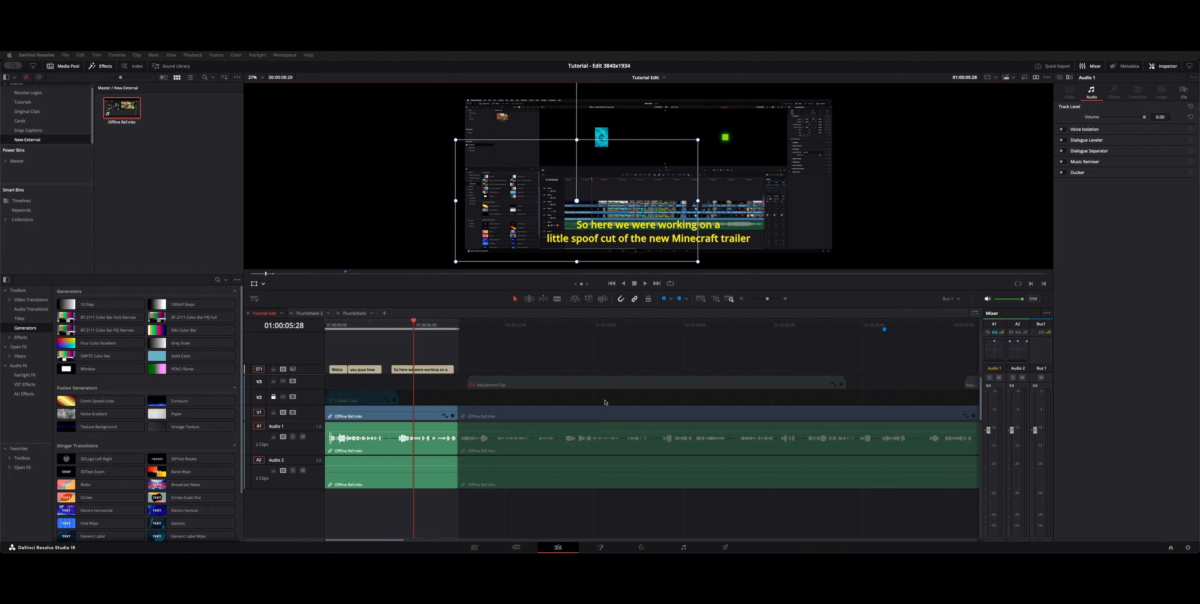
Step: Scrub across the generated subtitles and make subtitle track ST1 taller to show two lines of text
drag(407, 325, 347, 322)
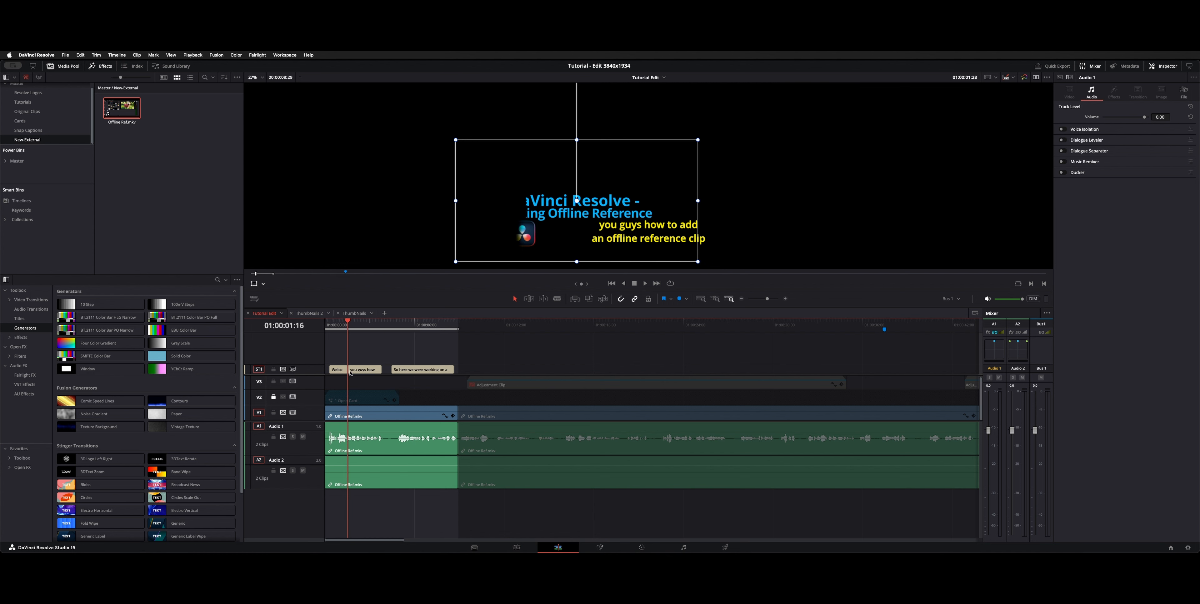
click(428, 327)
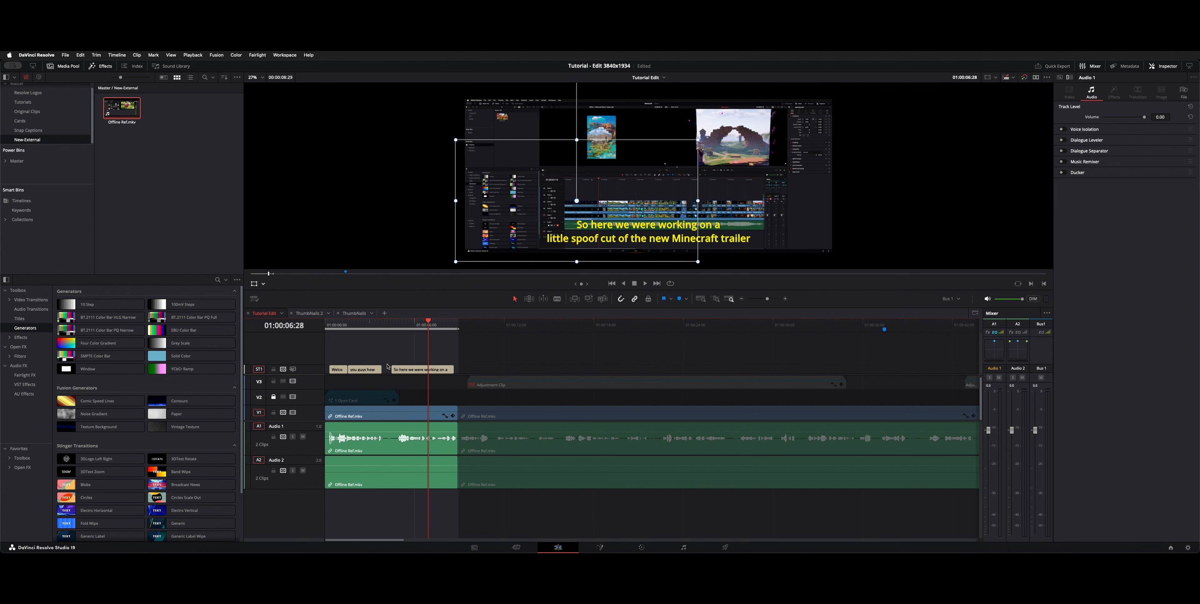
drag(312, 366, 312, 364)
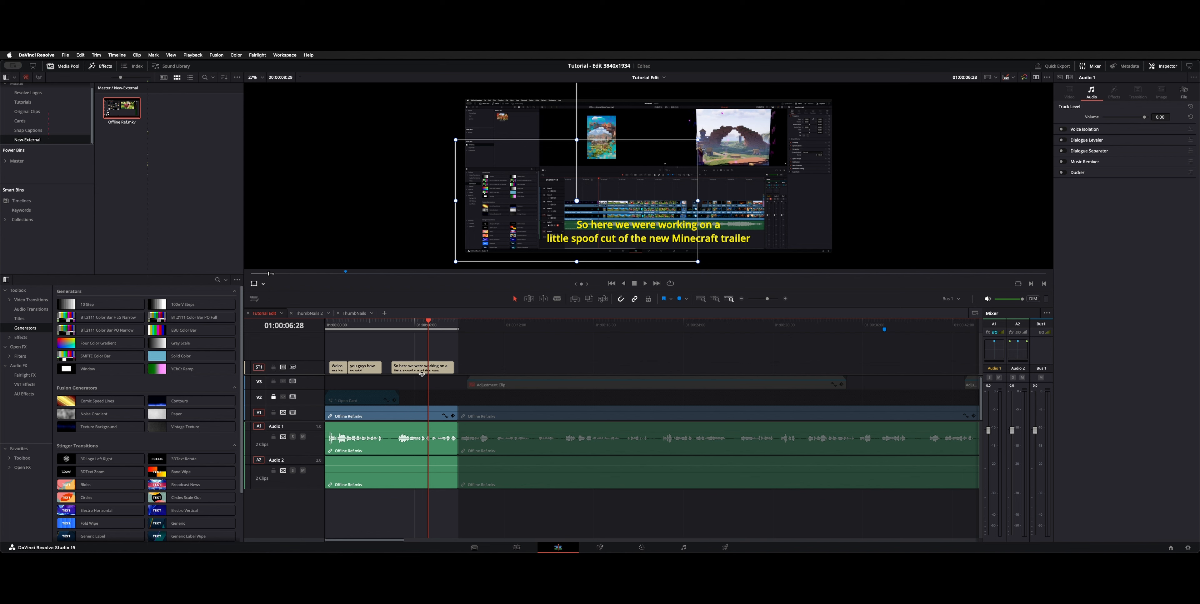
Step: Select subtitle track ST1, look at the Yellow Submarine preset's options, and scrub back to the subtitle at 01:00:02:09
click(316, 373)
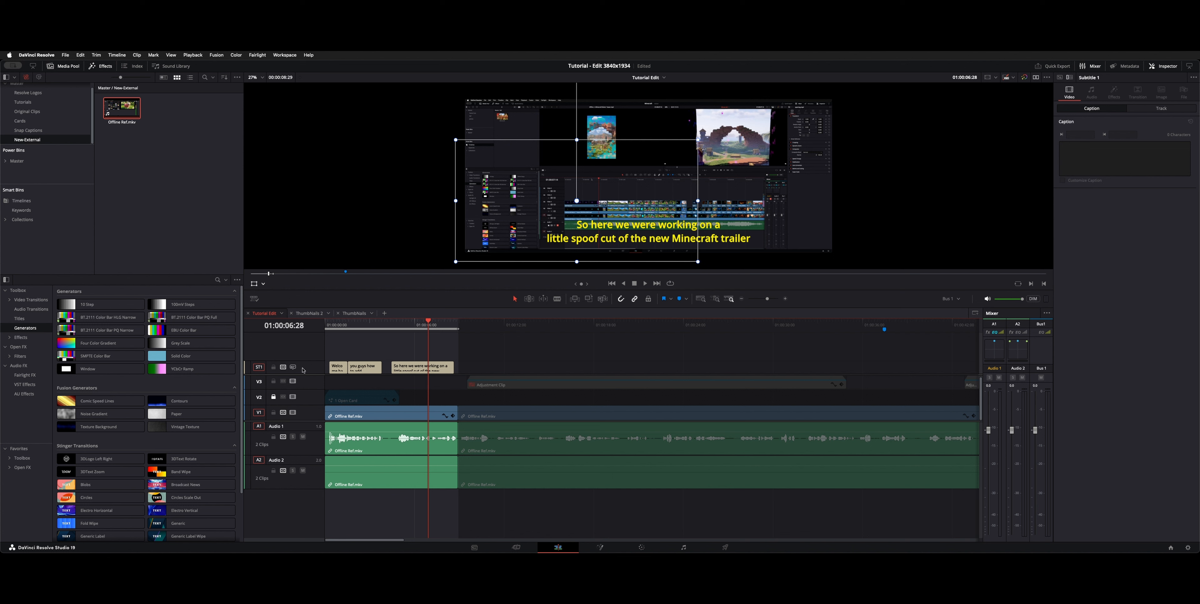
click(1194, 78)
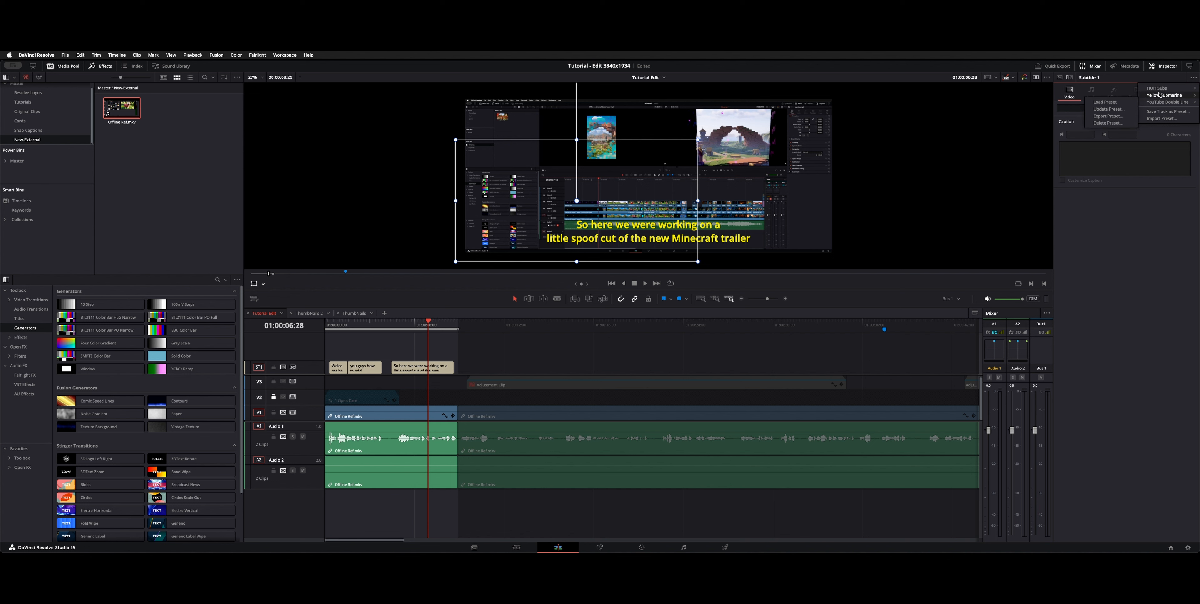
mouse_move(1186, 98)
click(632, 319)
drag(411, 322, 359, 322)
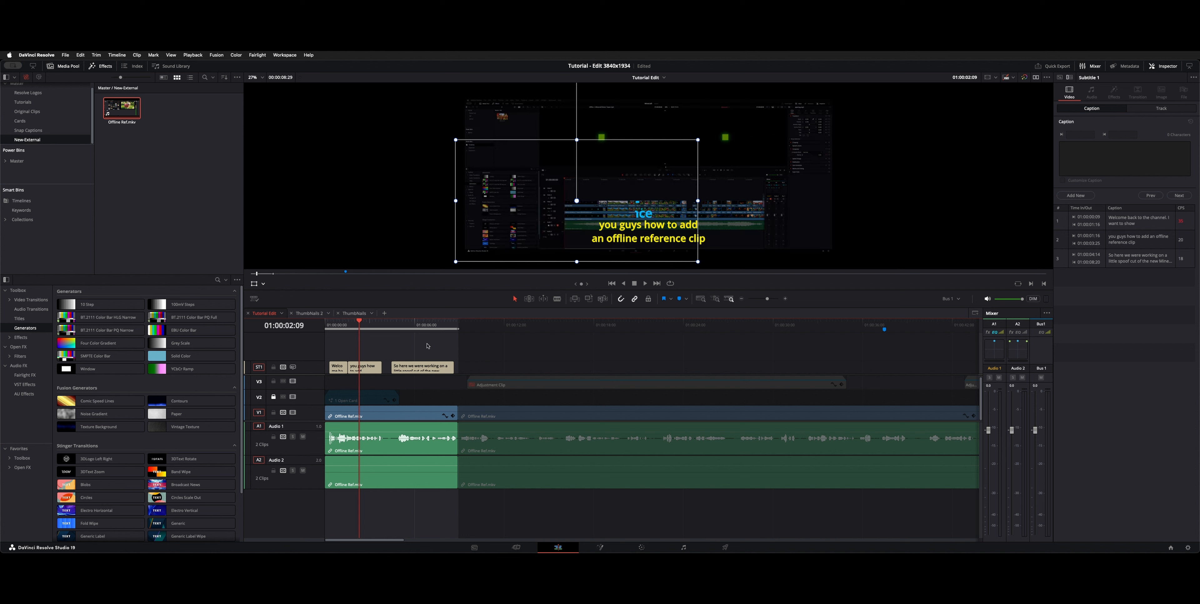
Step: Extend the marked range to the end of the Offline Ref.mkv recording at 01:02:26:17 and switch to the Fairlight page
key(End)
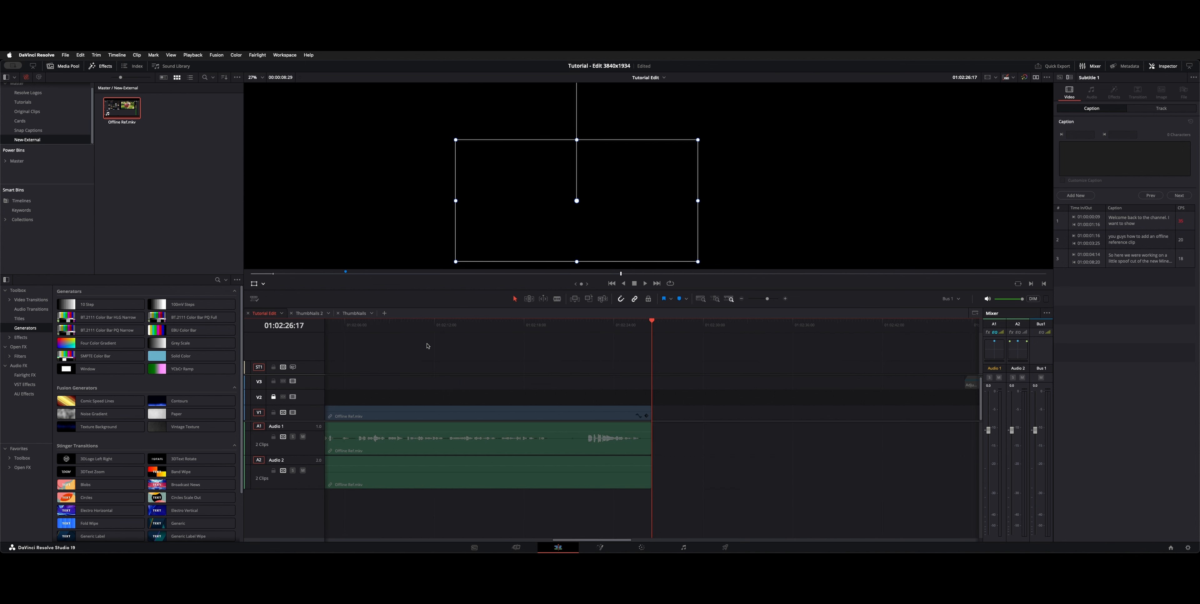
key(x)
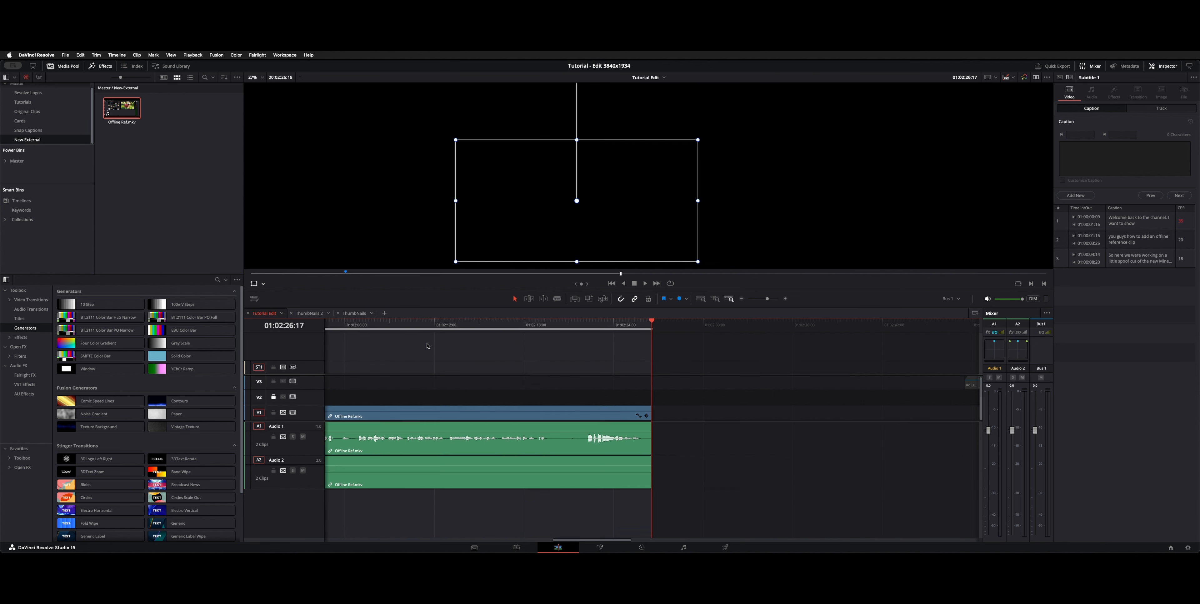
key(shift+7)
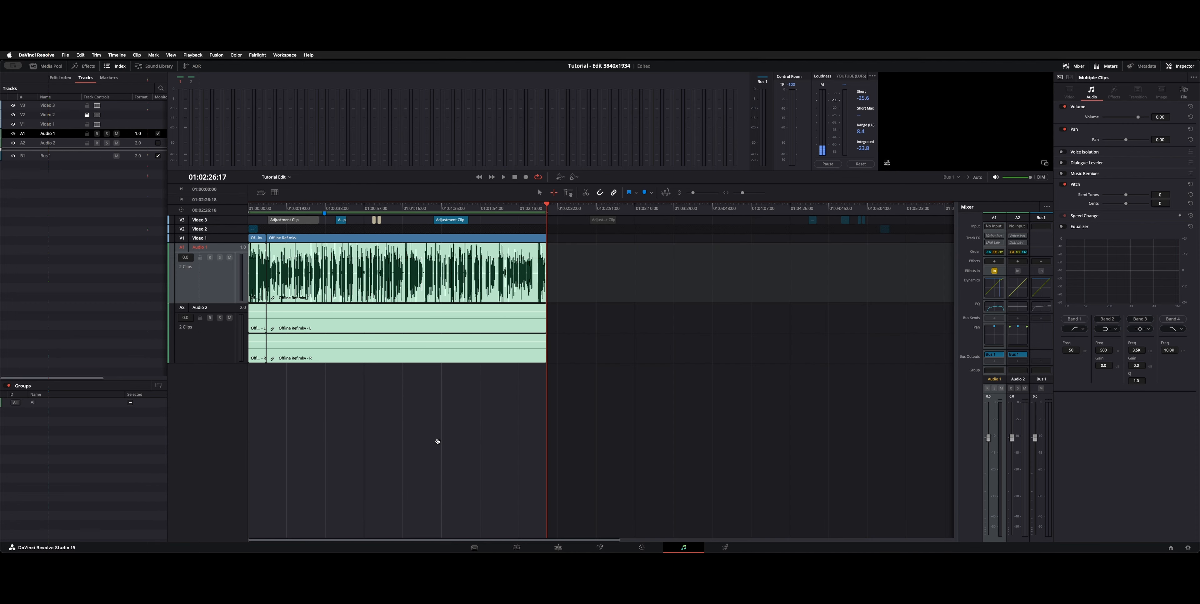
Step: Apply batch fades to the selected Offline Ref.mkv clips on the Audio 1 and Audio 2 tracks
key(Up)
key(Home)
key(Down)
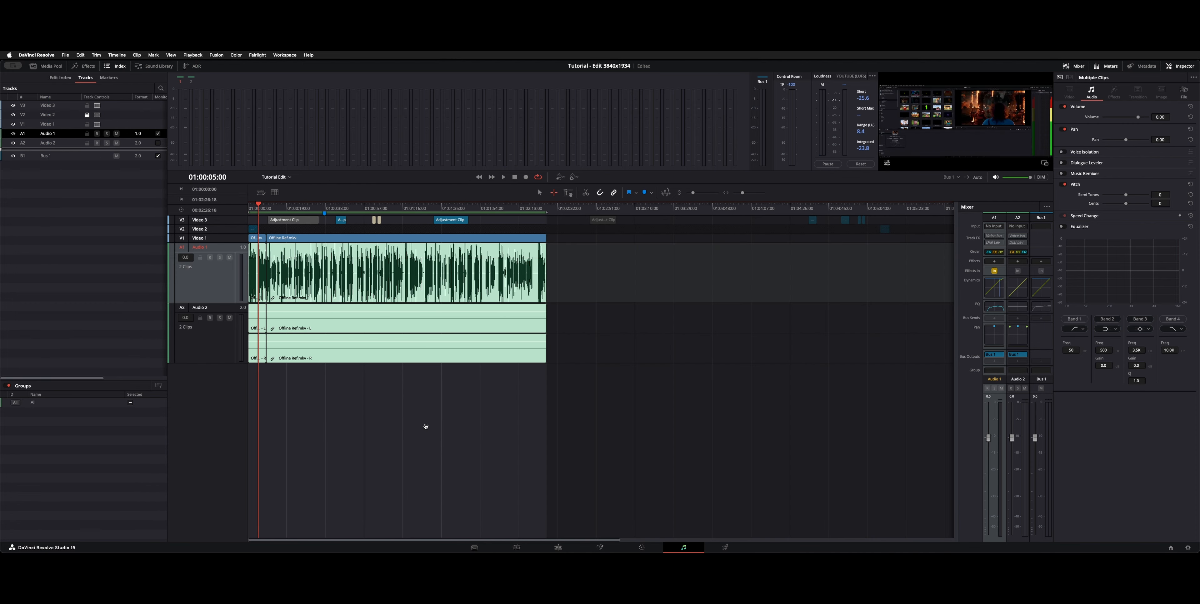
key(shift+z)
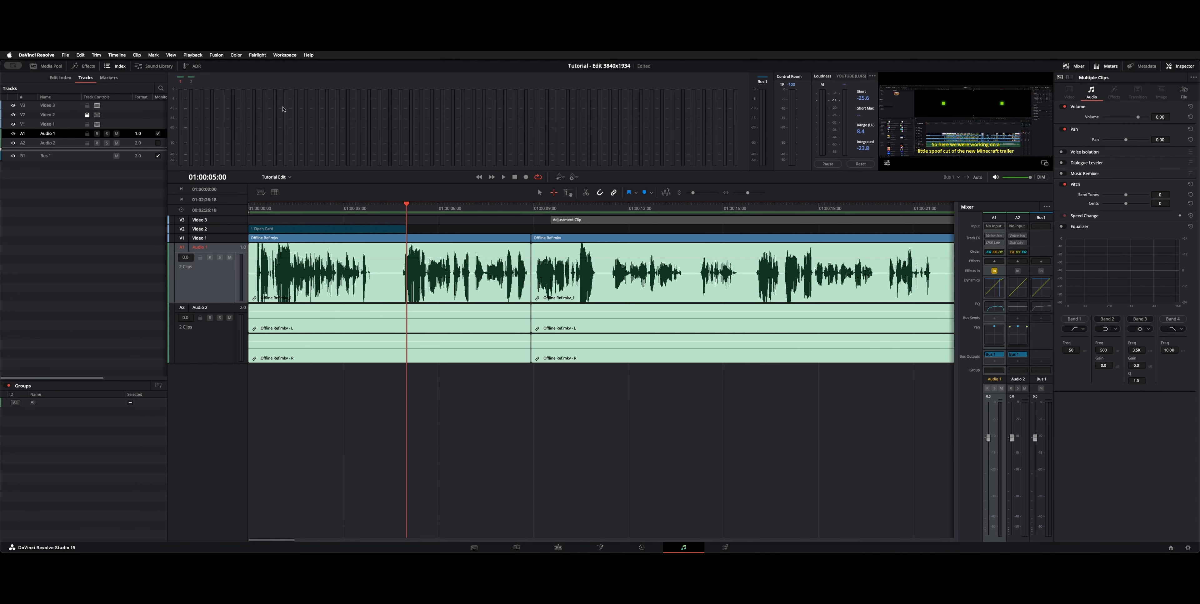
click(258, 55)
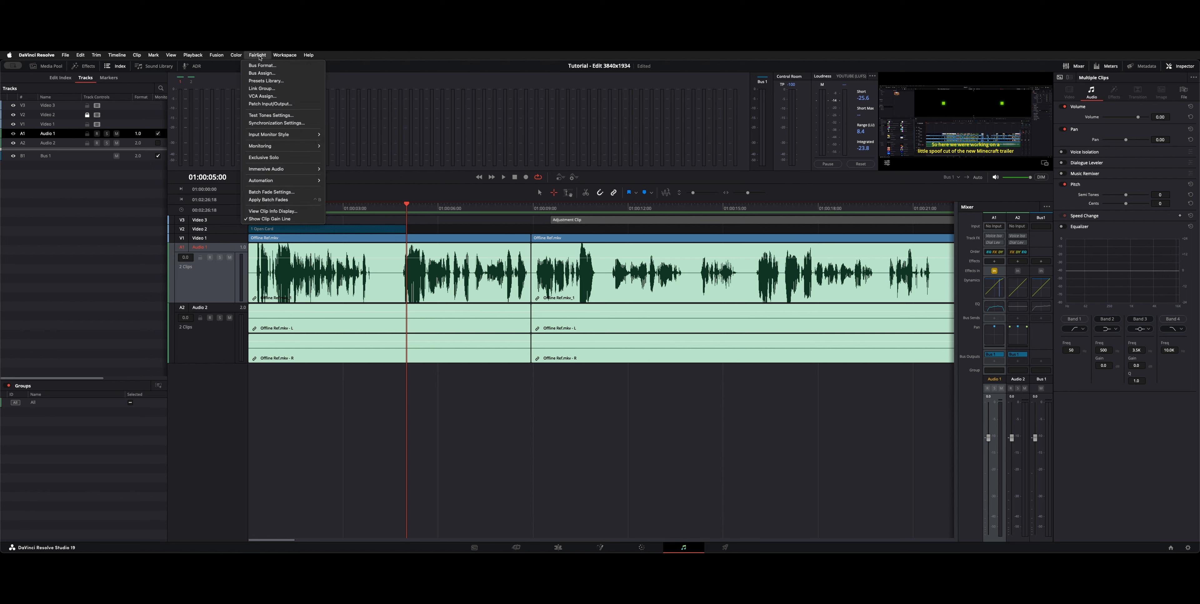
click(270, 200)
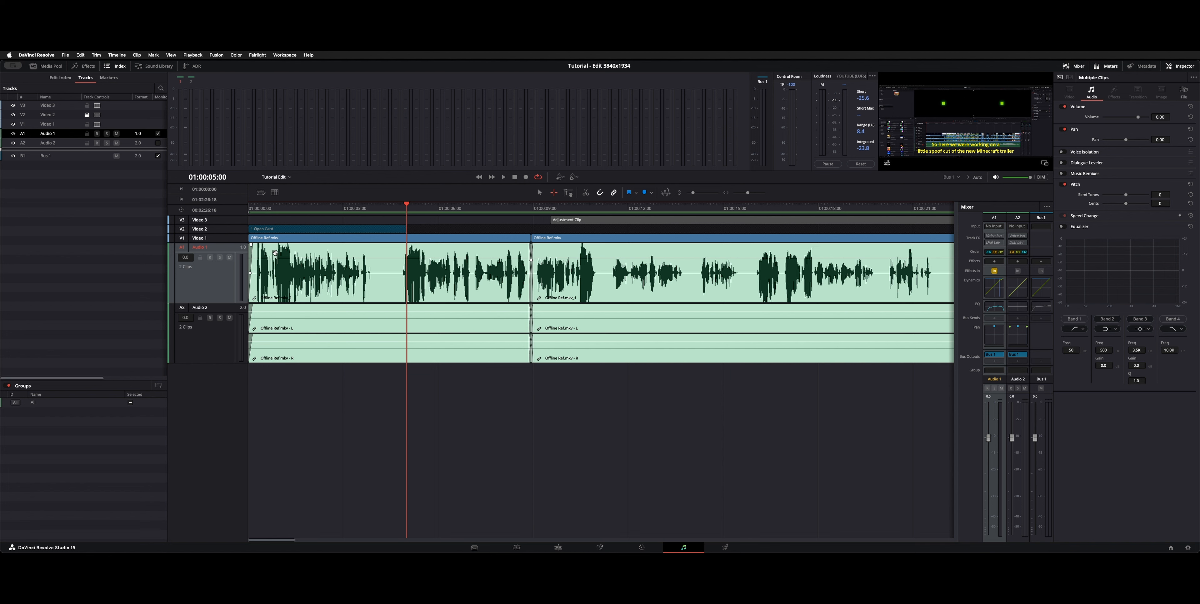
Step: Deselect the clips and examine the fade-out at the end of the recording, at 01:02:26:17
key(End)
key(Up)
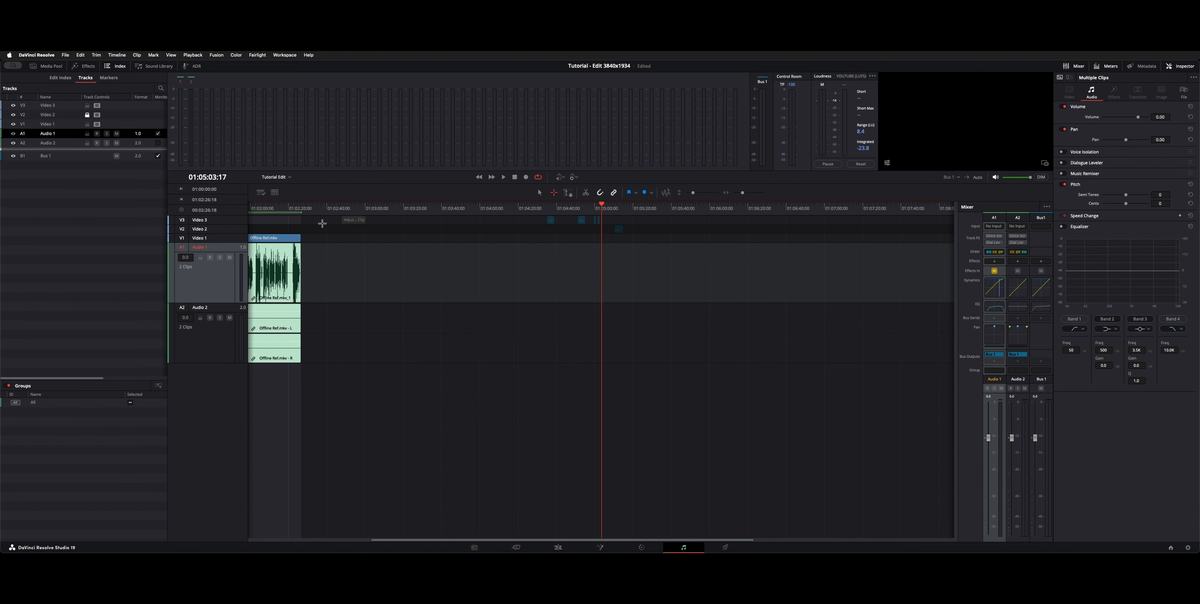
key(a)
key(Up)
key(super+equal)
key(super+equal)
key(super+equal)
key(super+equal)
key(super+equal)
key(super+equal)
key(super+equal)
key(super+equal)
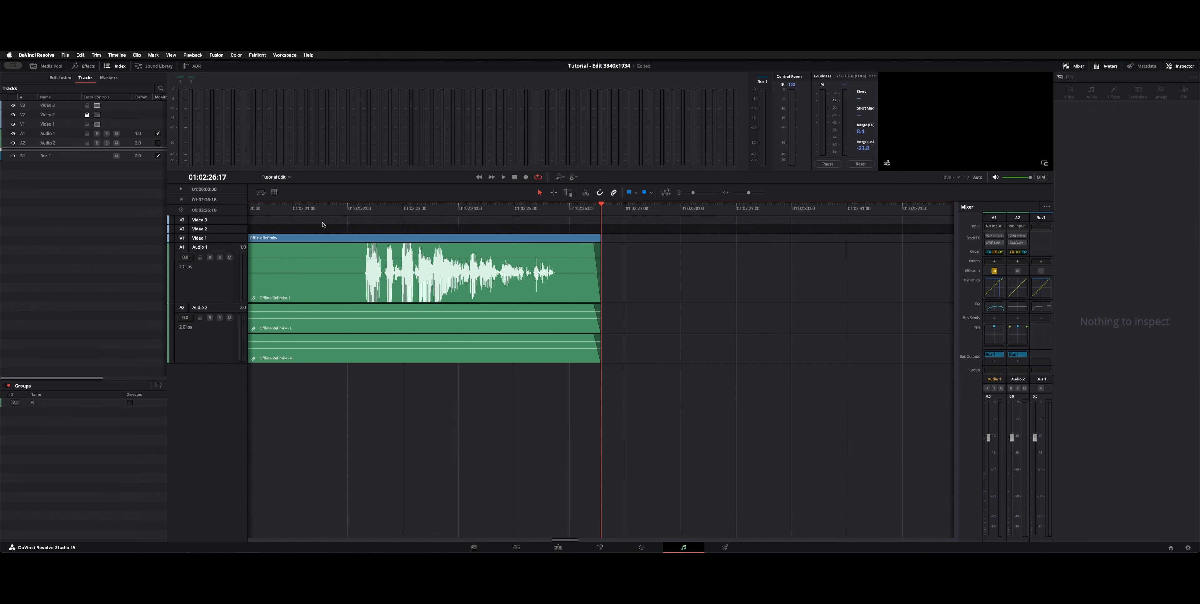
Step: Return to the Edit page and look at the track-level audio settings for Audio 1
click(558, 547)
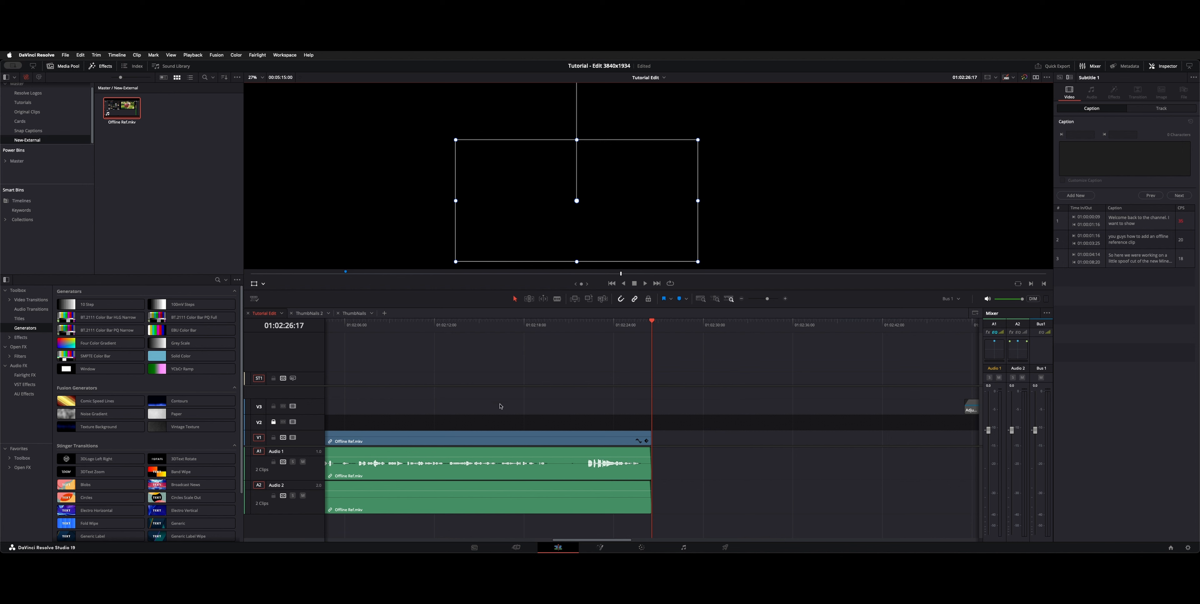
scroll(466, 408, left, 10)
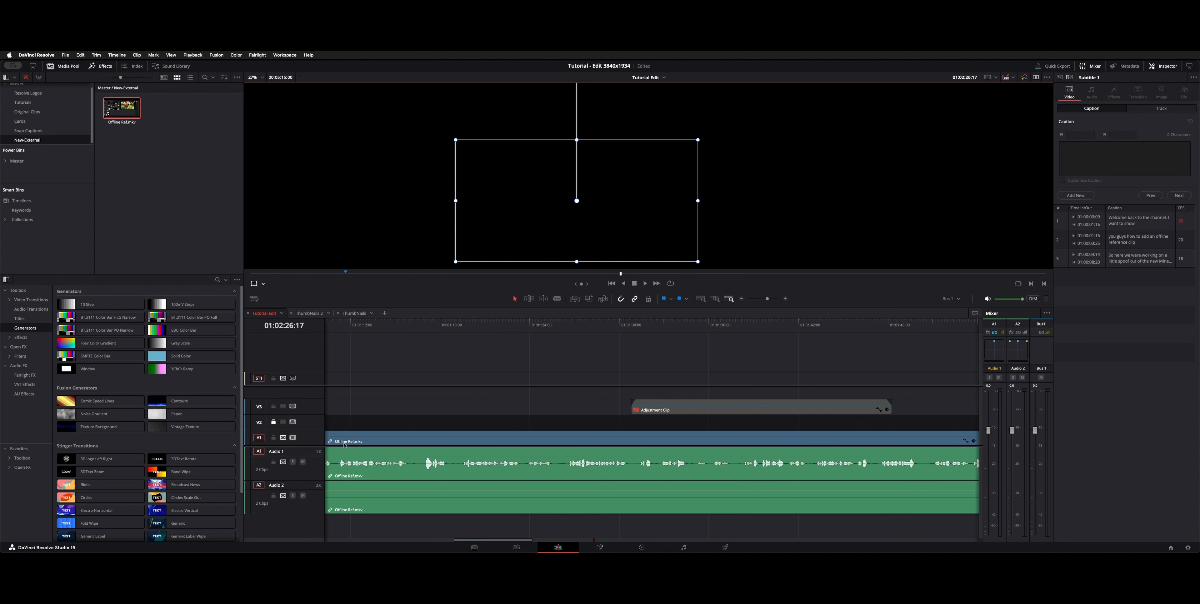
click(312, 476)
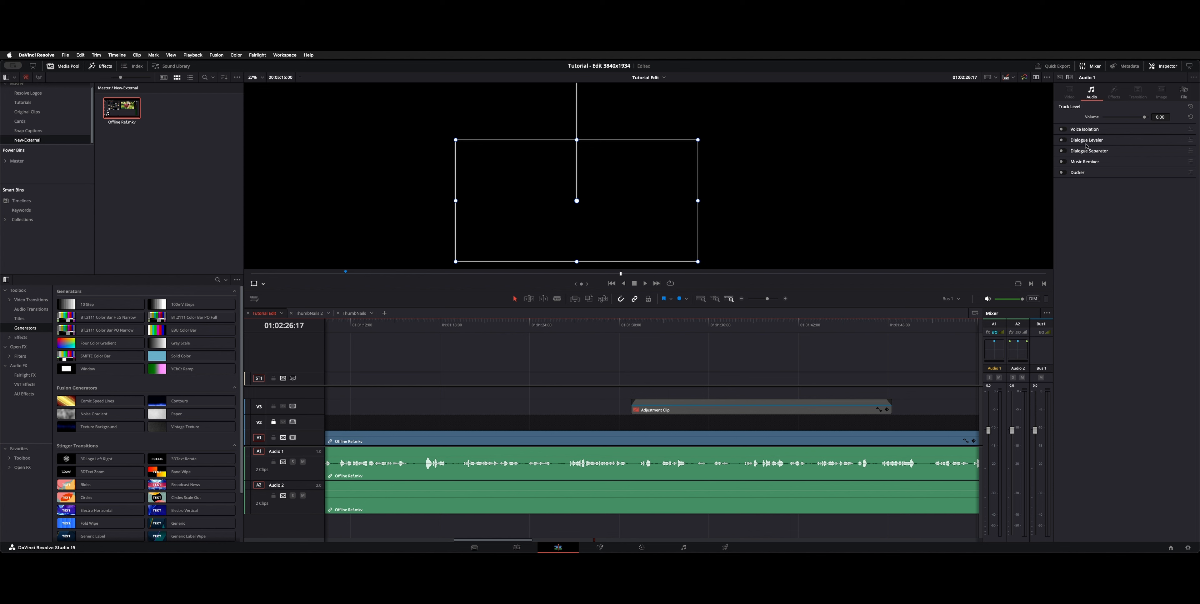
click(524, 404)
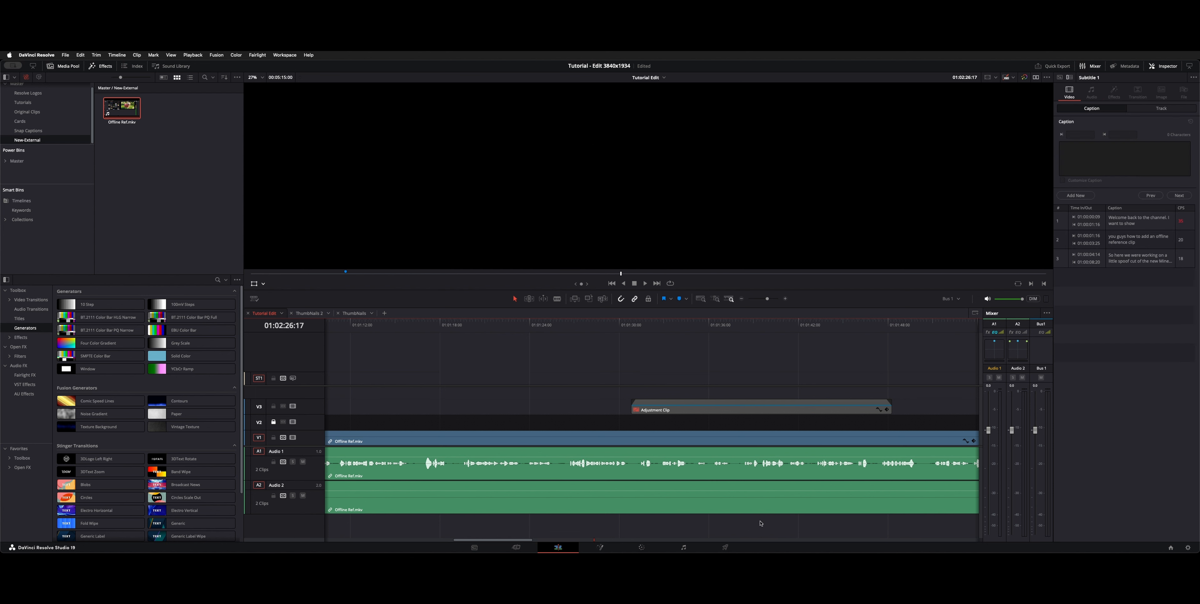
Step: Open the subtitle export dialog for track ST1, review the available subtitle file formats, and close it
right_click(308, 383)
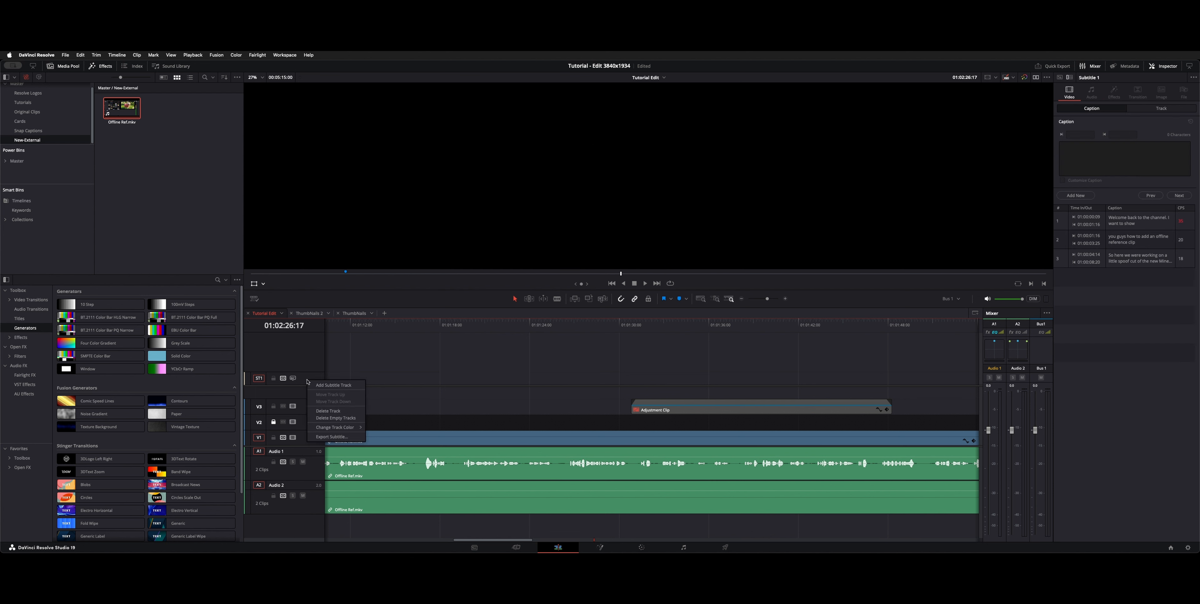
click(349, 440)
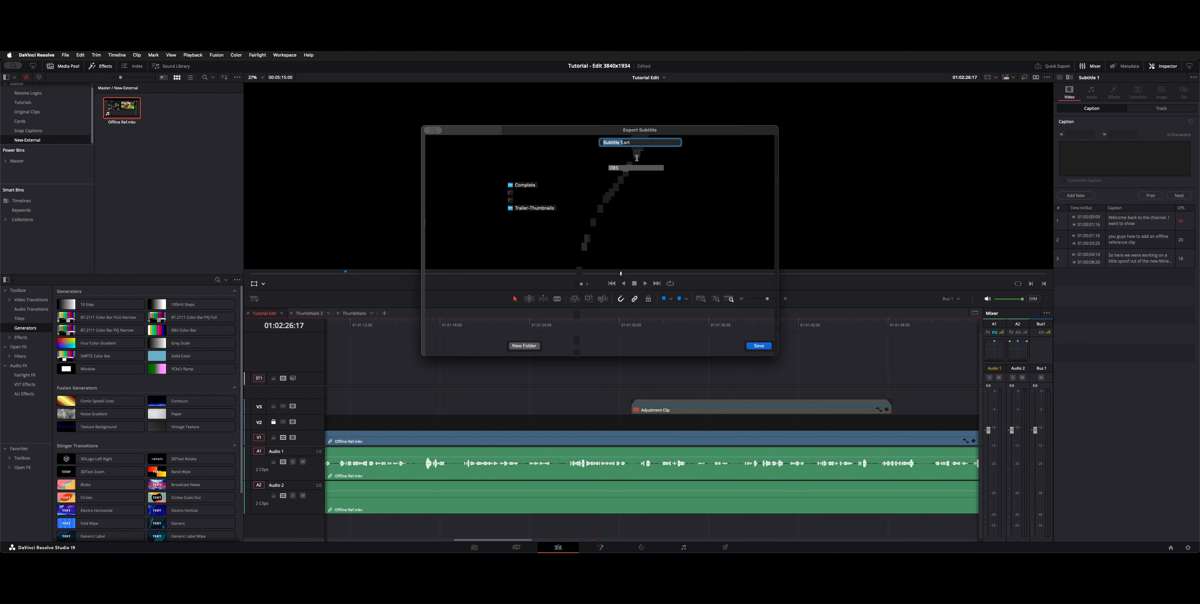
click(679, 330)
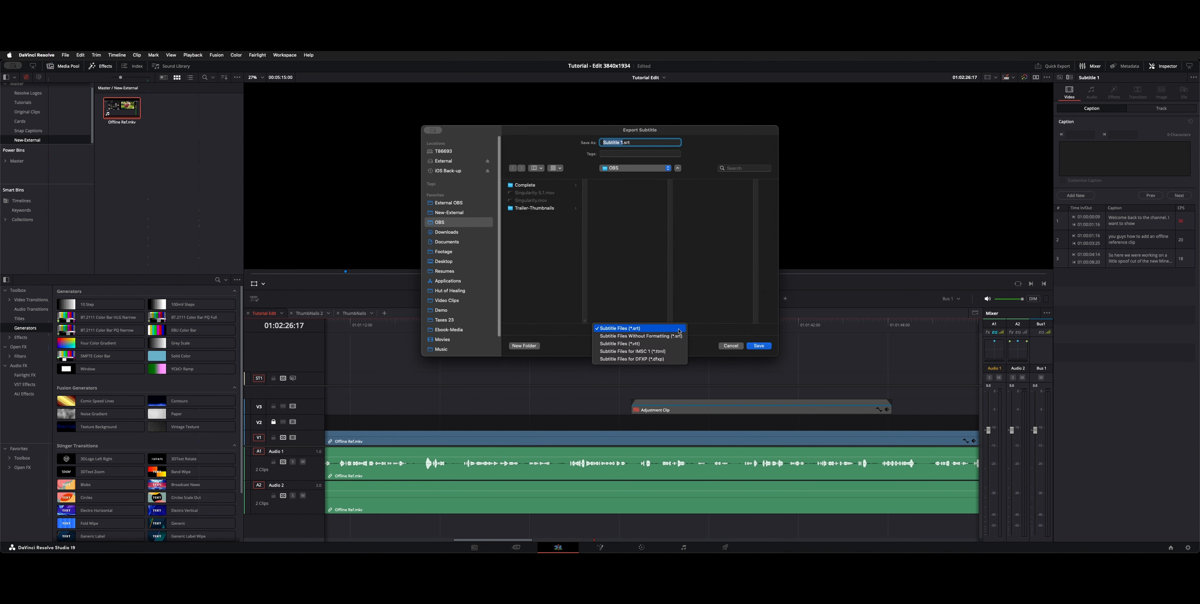
click(678, 354)
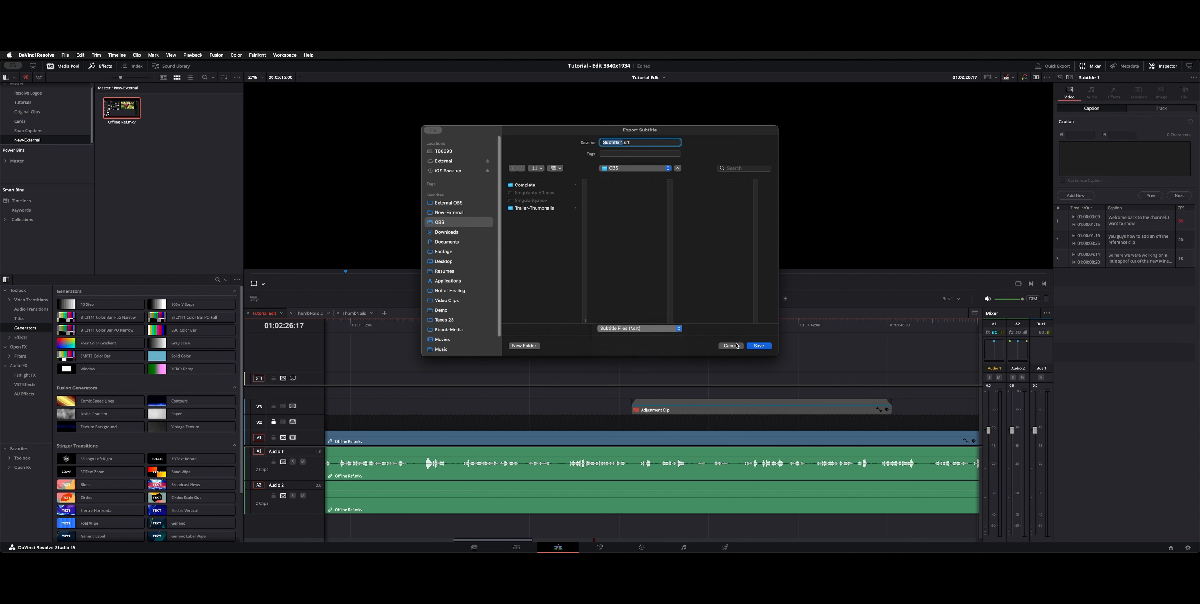
key(Return)
Step: Find the Tutorial Edit timeline in the Timelines smart bin and locate its option to export timeline markers to EDL
click(20, 201)
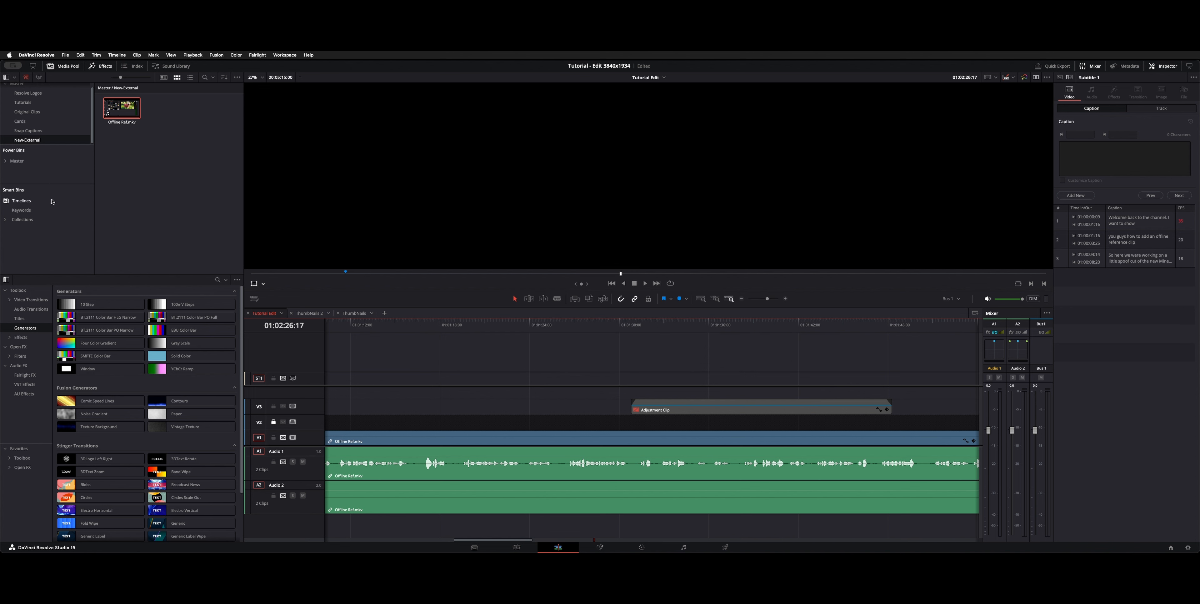
right_click(121, 138)
mouse_move(132, 142)
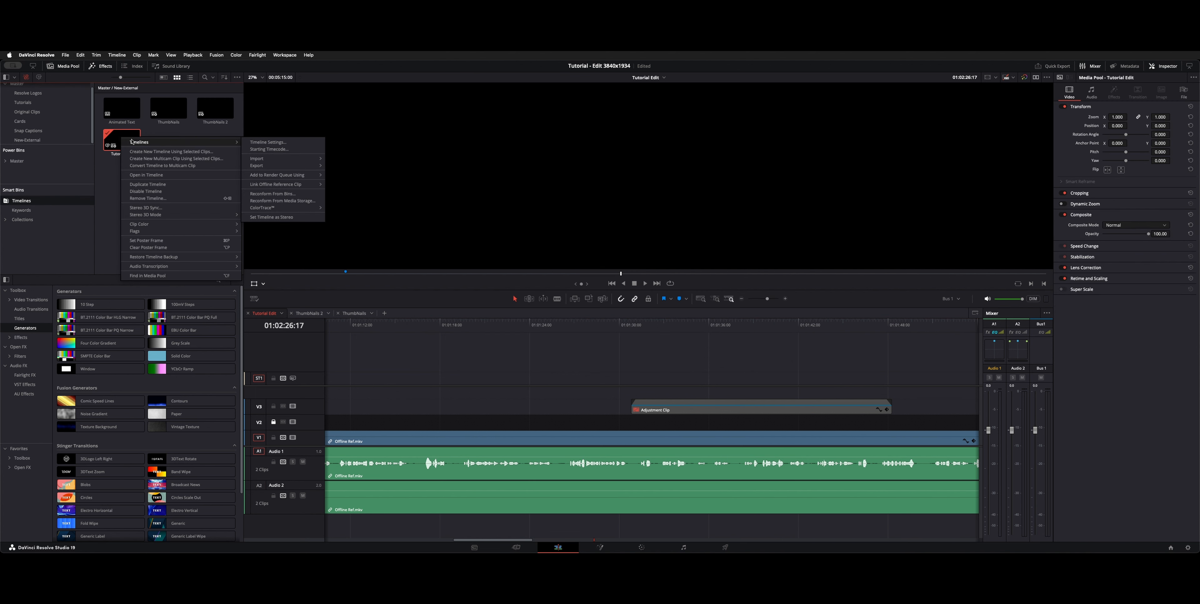
mouse_move(280, 166)
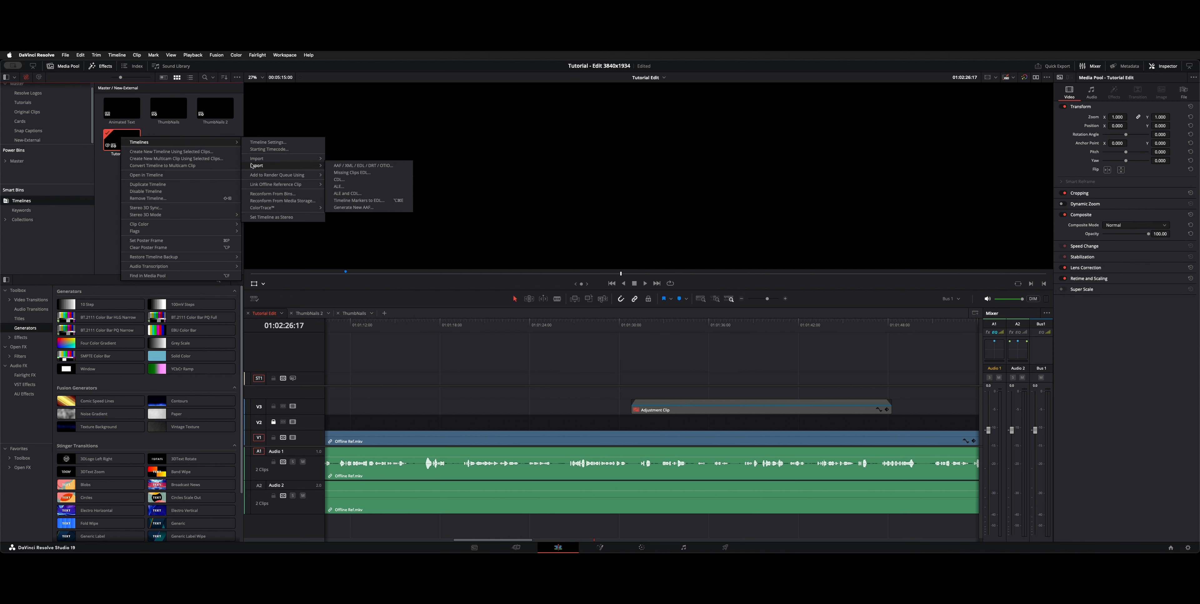
click(365, 204)
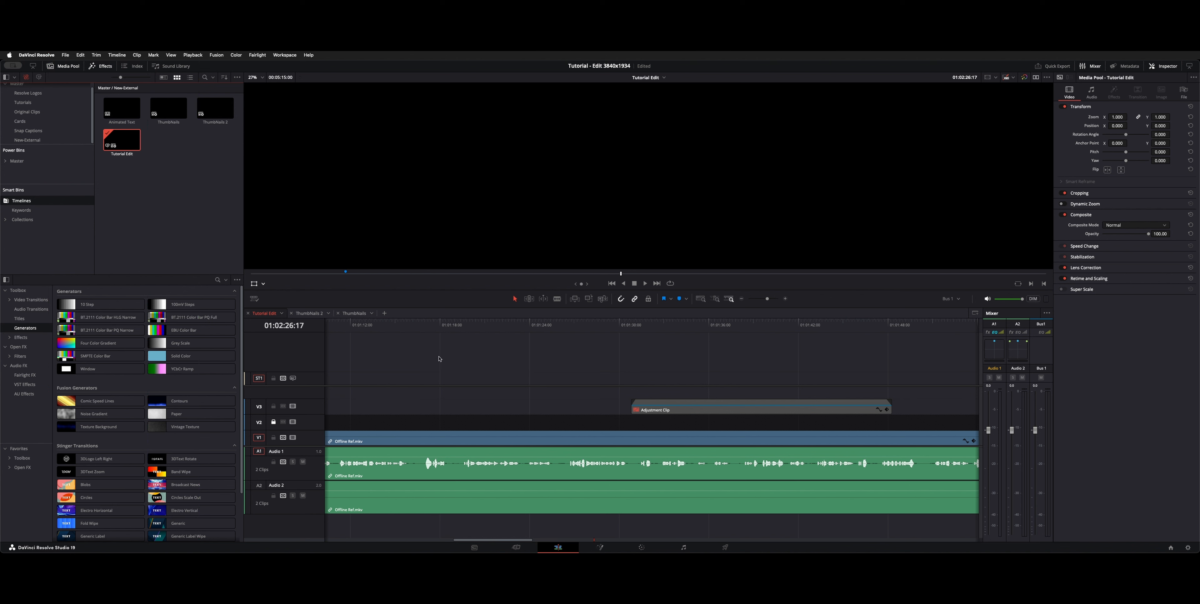
Step: Fit the whole timeline in view and place the playhead at 01:02:06:28
key(shift+z)
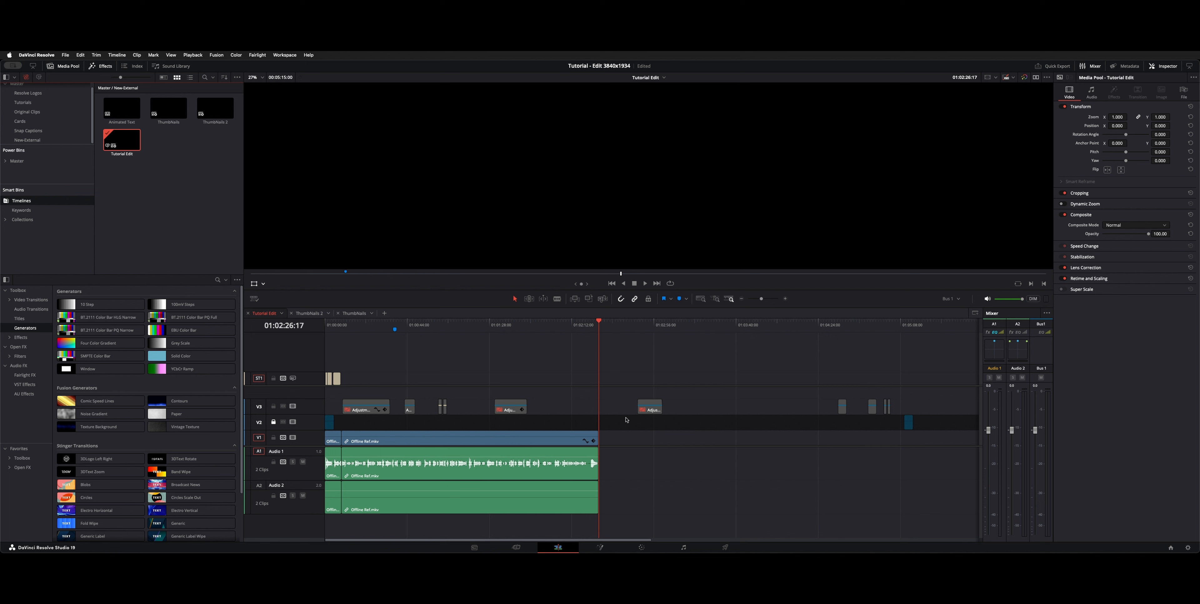
click(563, 323)
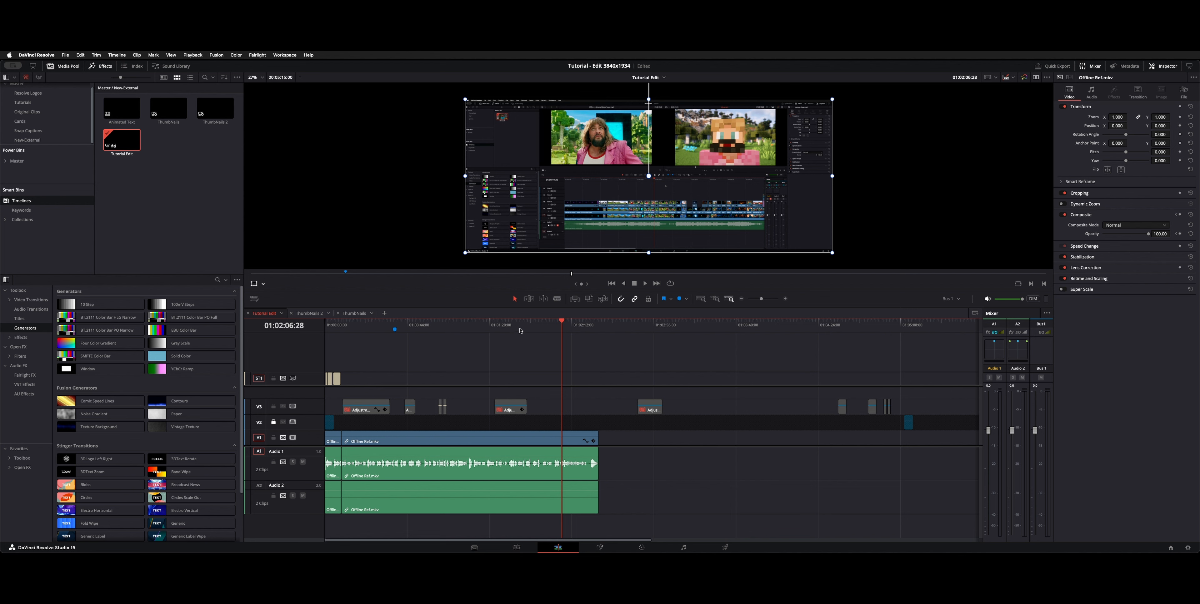